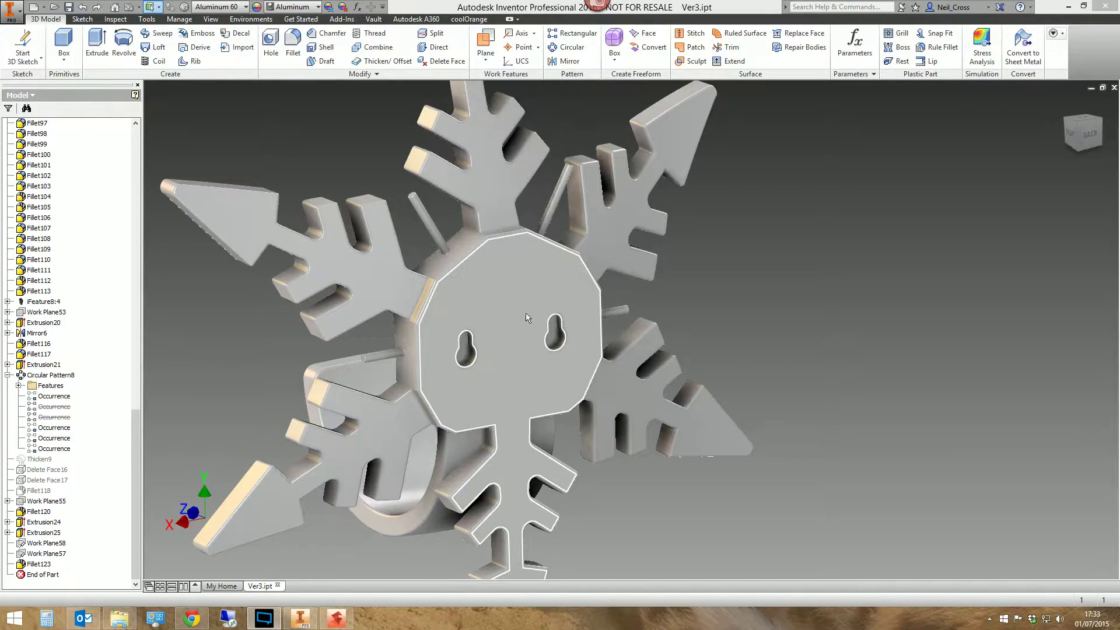
Step: Try a Black appearance on the central face, then undo it
click(503, 333)
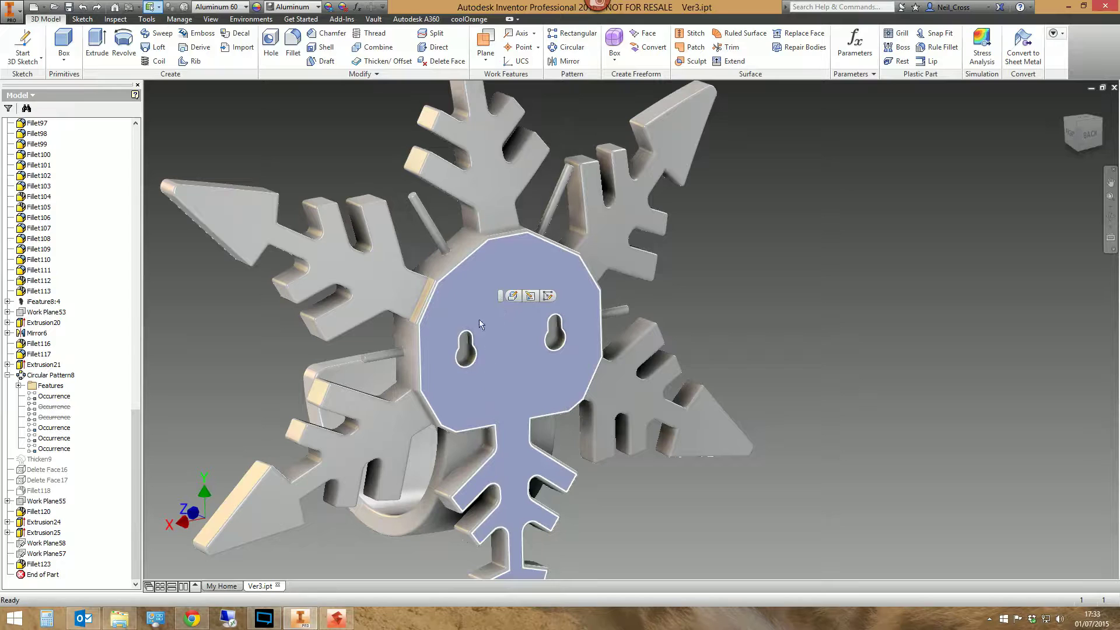
right_click(452, 295)
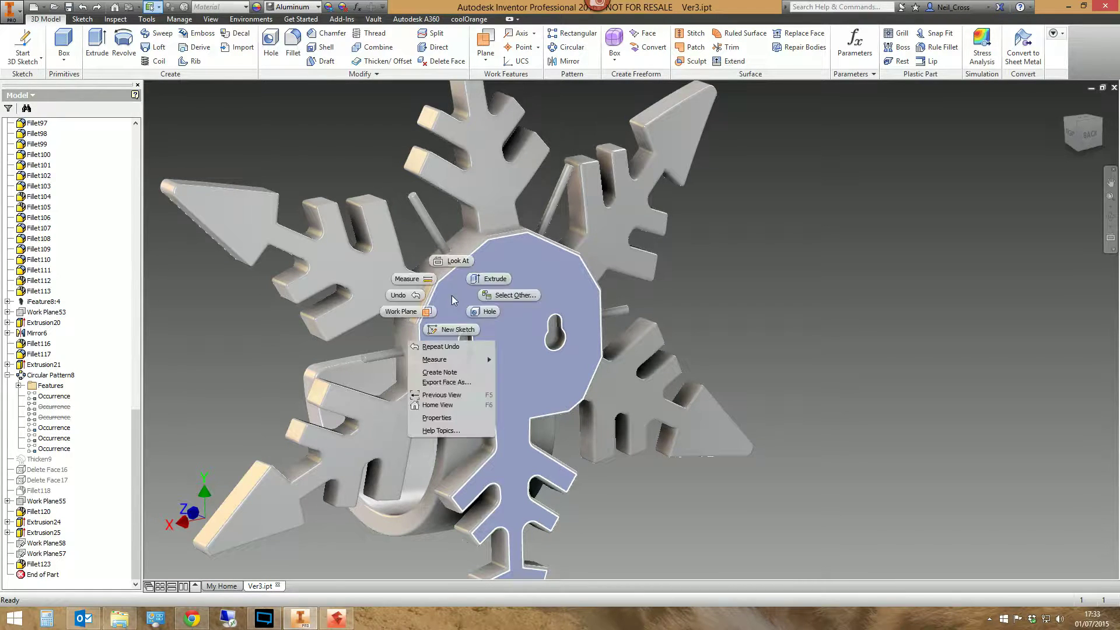
click(448, 417)
click(215, 123)
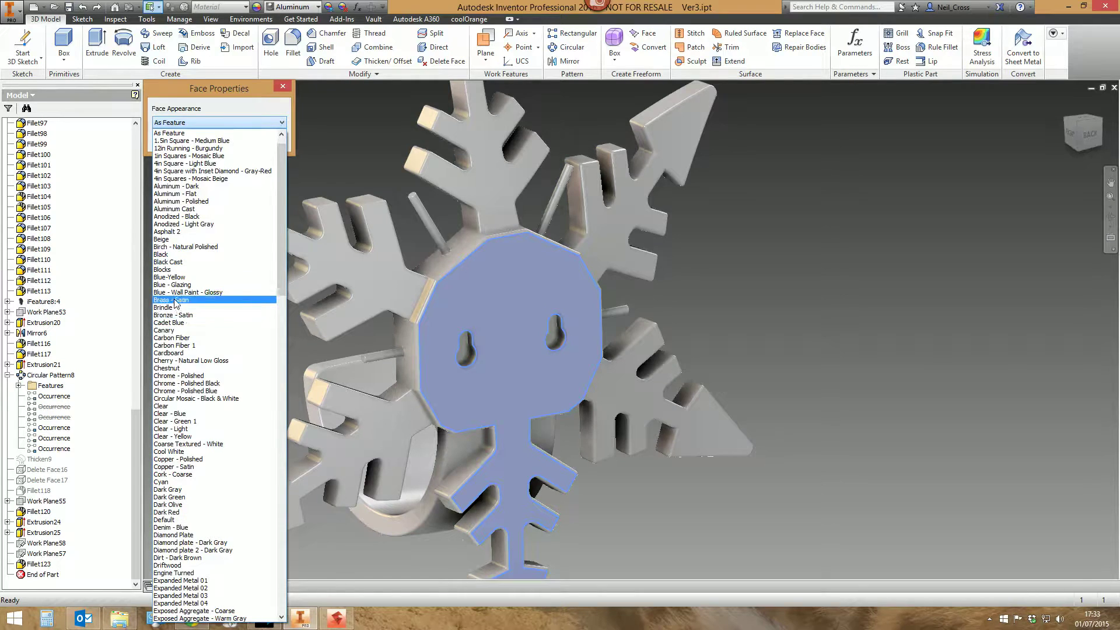
click(174, 255)
click(219, 144)
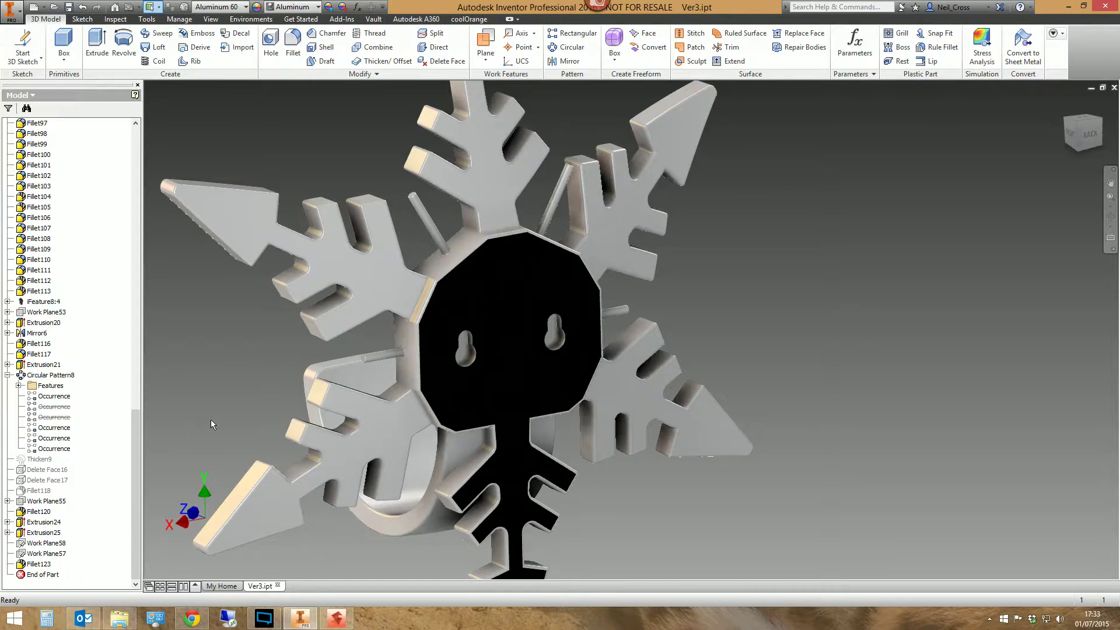
key(ctrl+z)
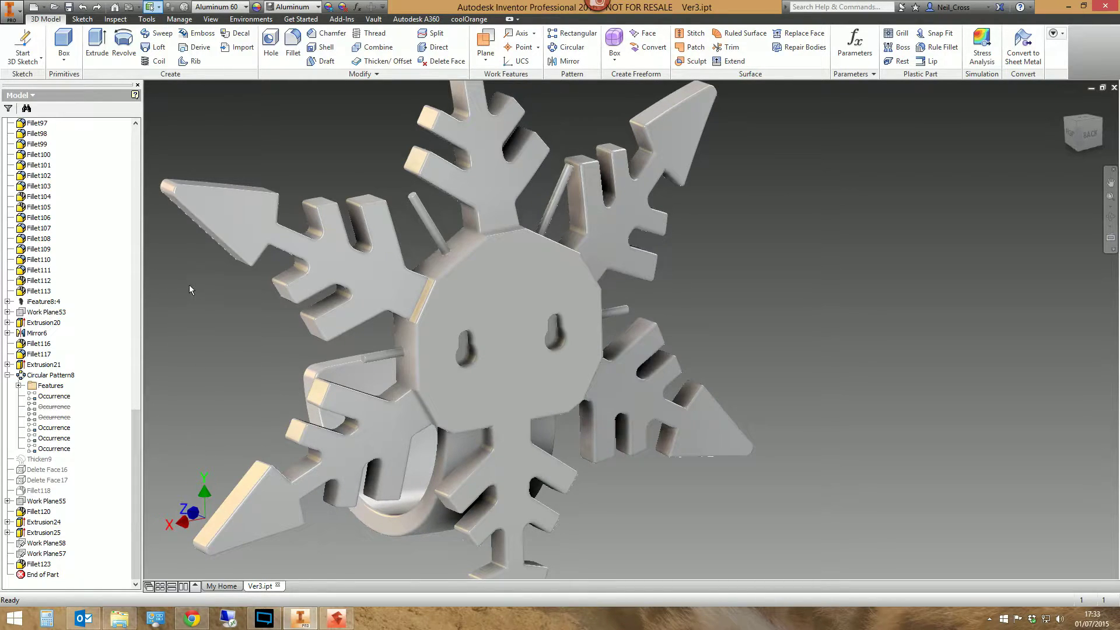
Step: Sketch a small two-point rectangle on the central face and finish the sketch
click(41, 62)
click(39, 84)
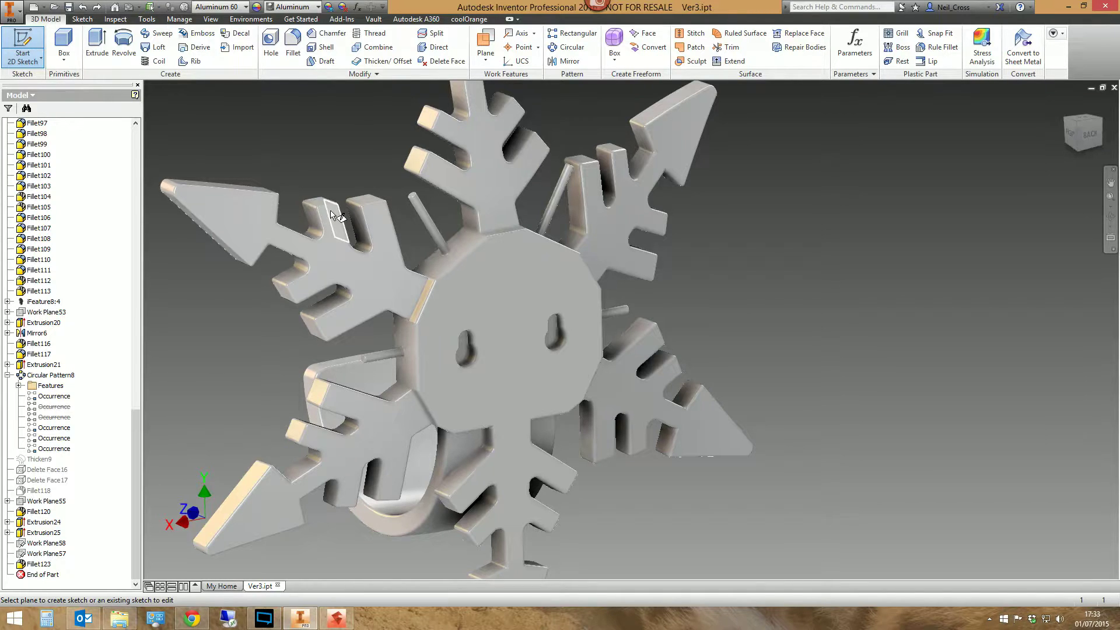
click(508, 257)
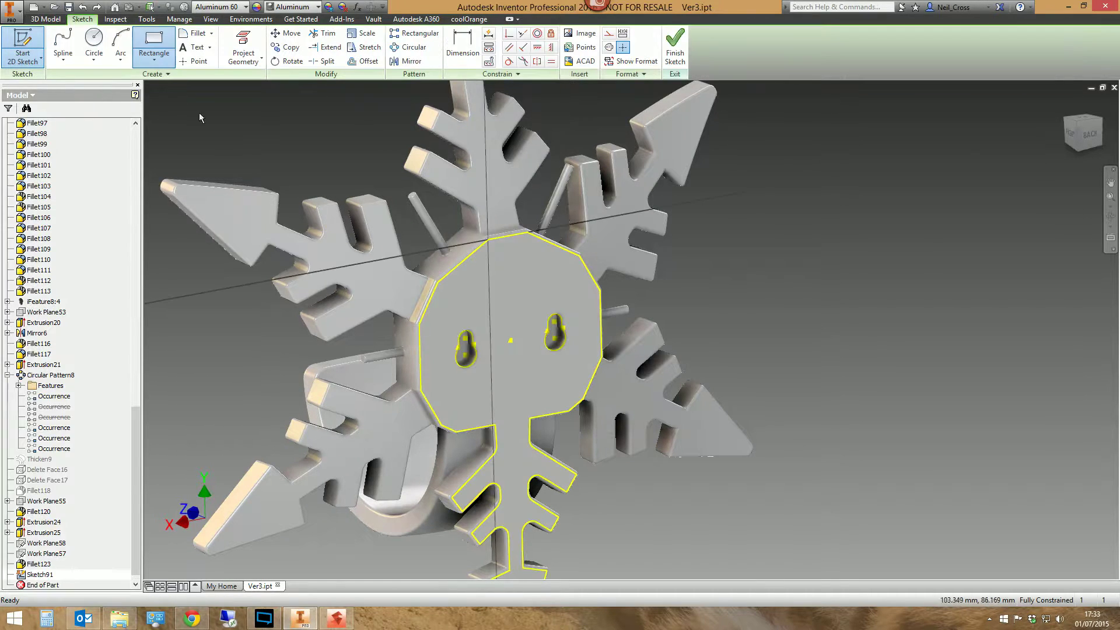
click(492, 289)
click(532, 318)
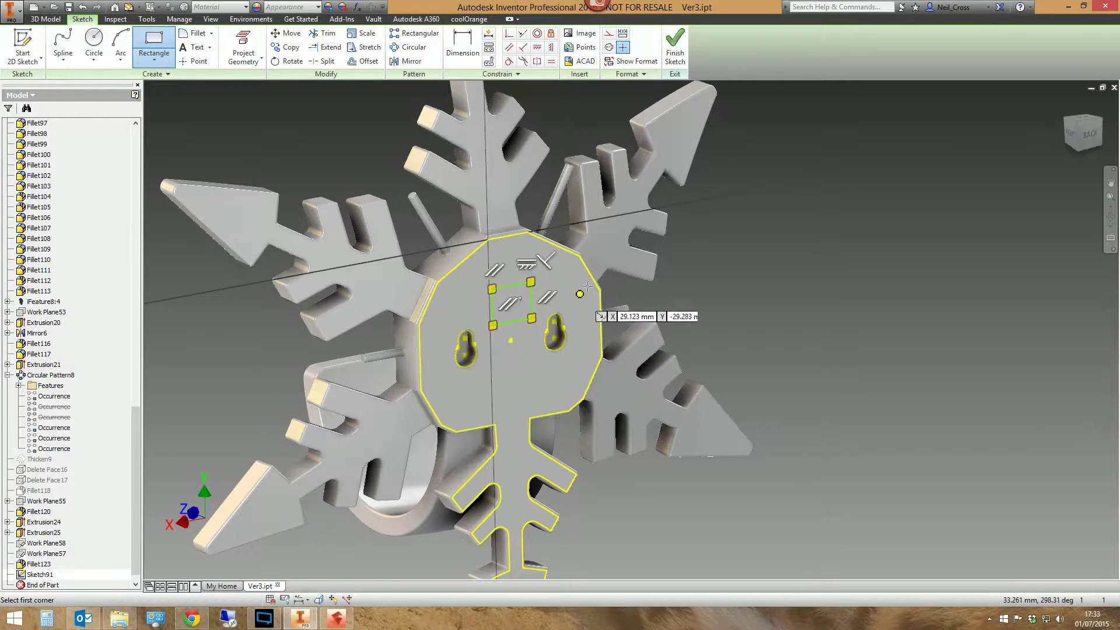
click(675, 48)
Step: Extrude the rectangle 0.0001 mm in the flipped direction, creating Extrusion28
key(e)
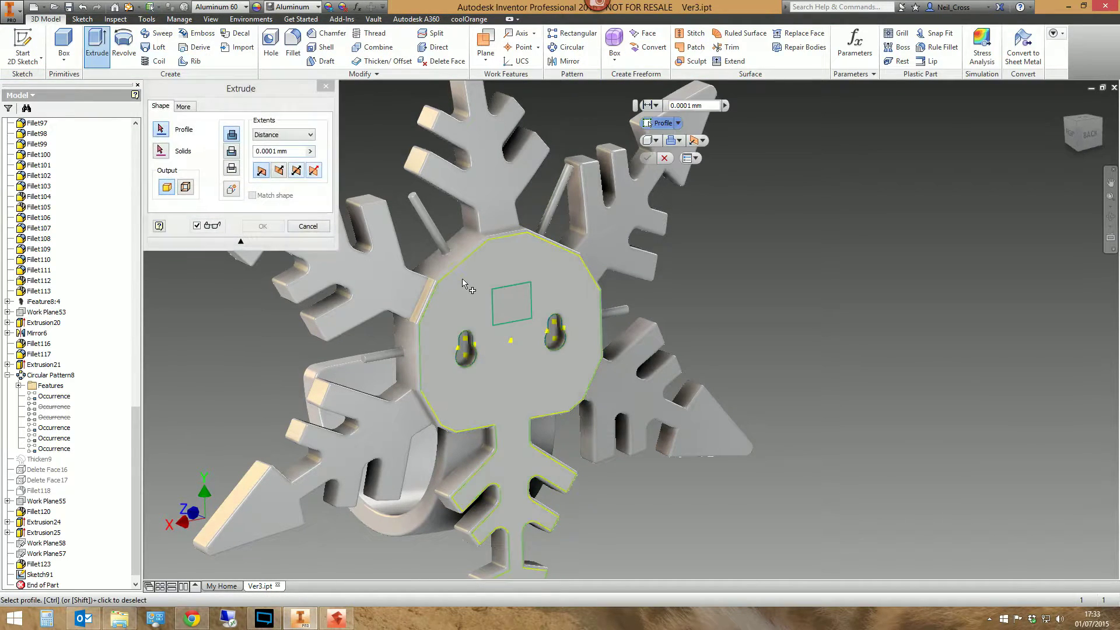
click(512, 305)
click(277, 152)
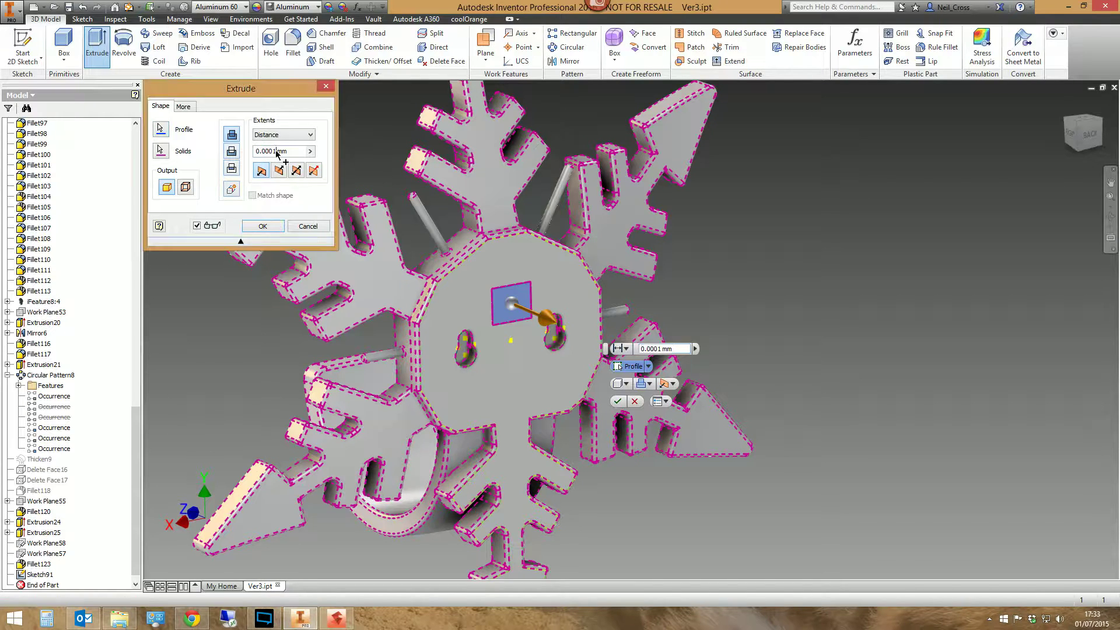
click(279, 169)
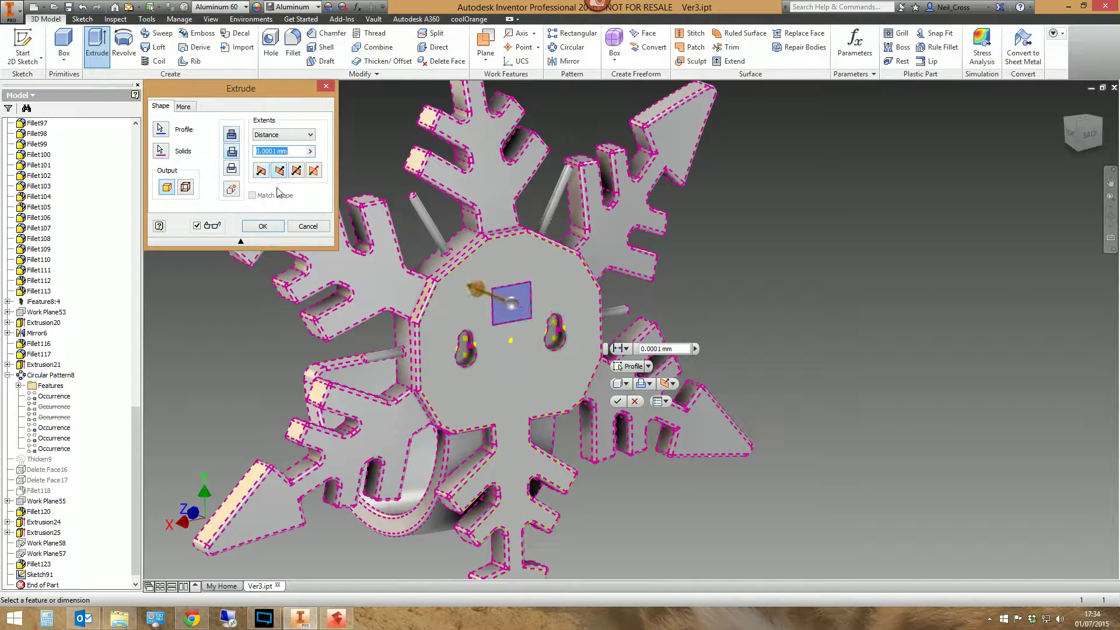
click(269, 227)
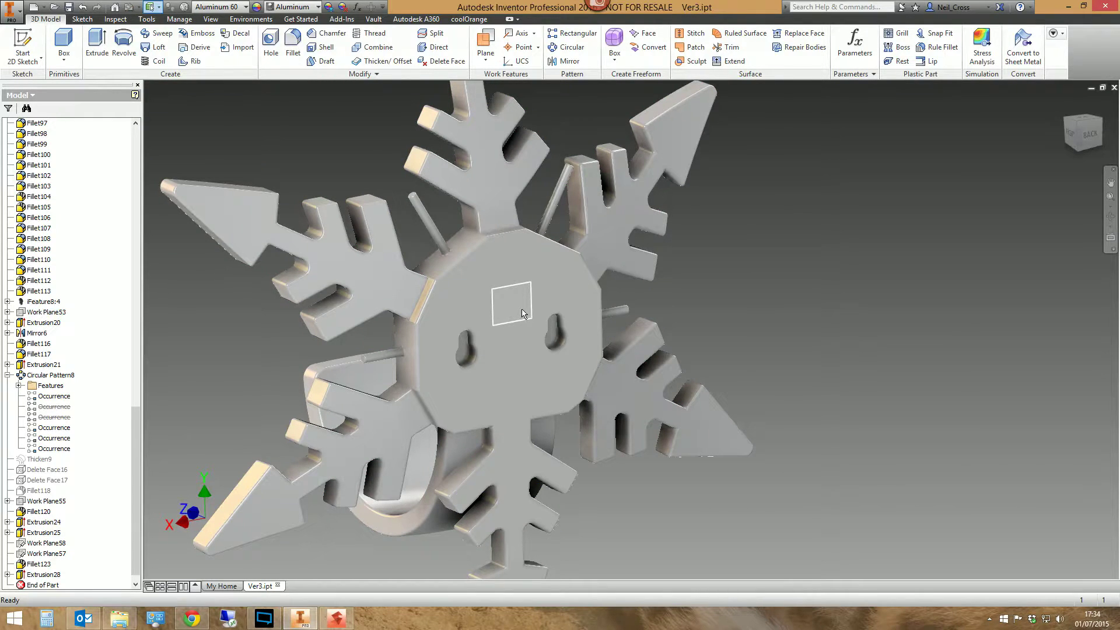
Step: Set the small extruded rectangle's face appearance to Canary through its Properties
click(506, 304)
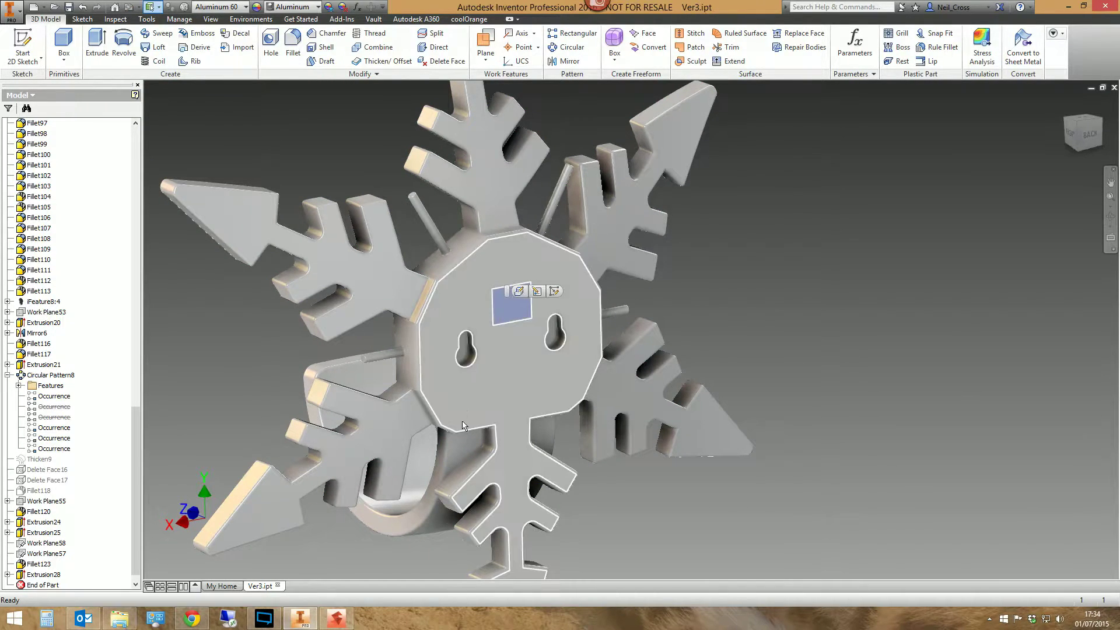
right_click(512, 311)
click(505, 447)
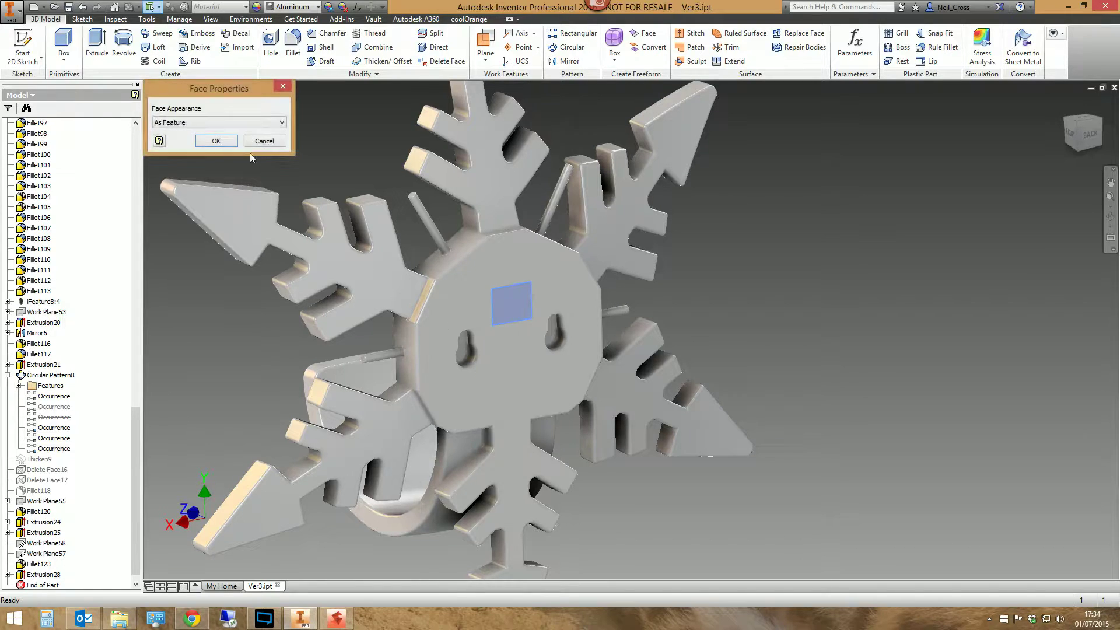
click(215, 122)
click(193, 332)
click(212, 147)
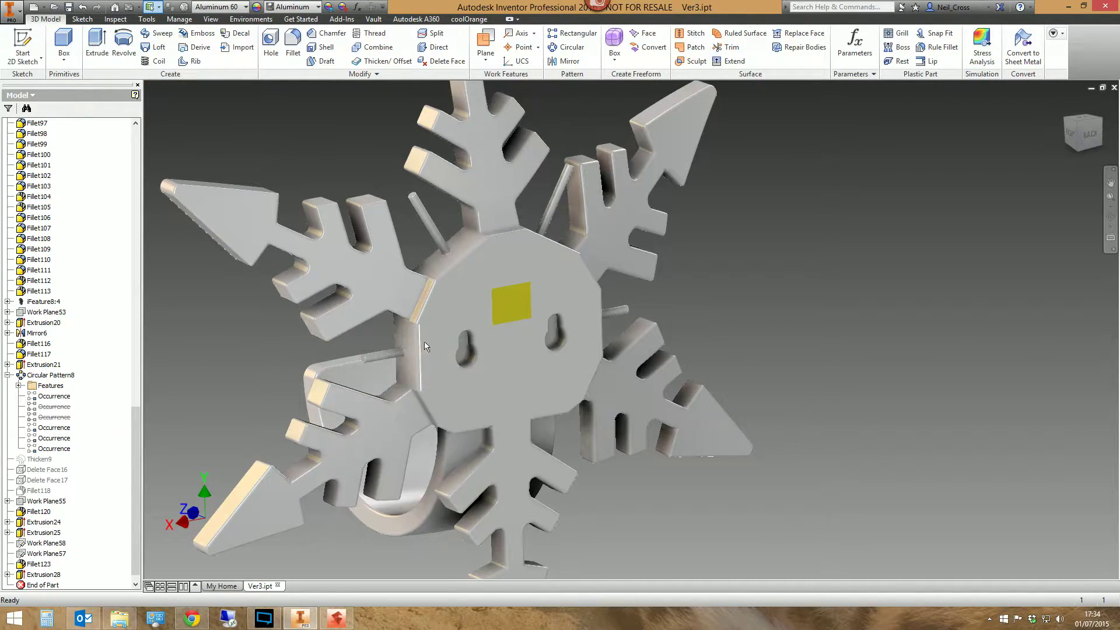
shift+middle_drag(316, 336, 602, 383)
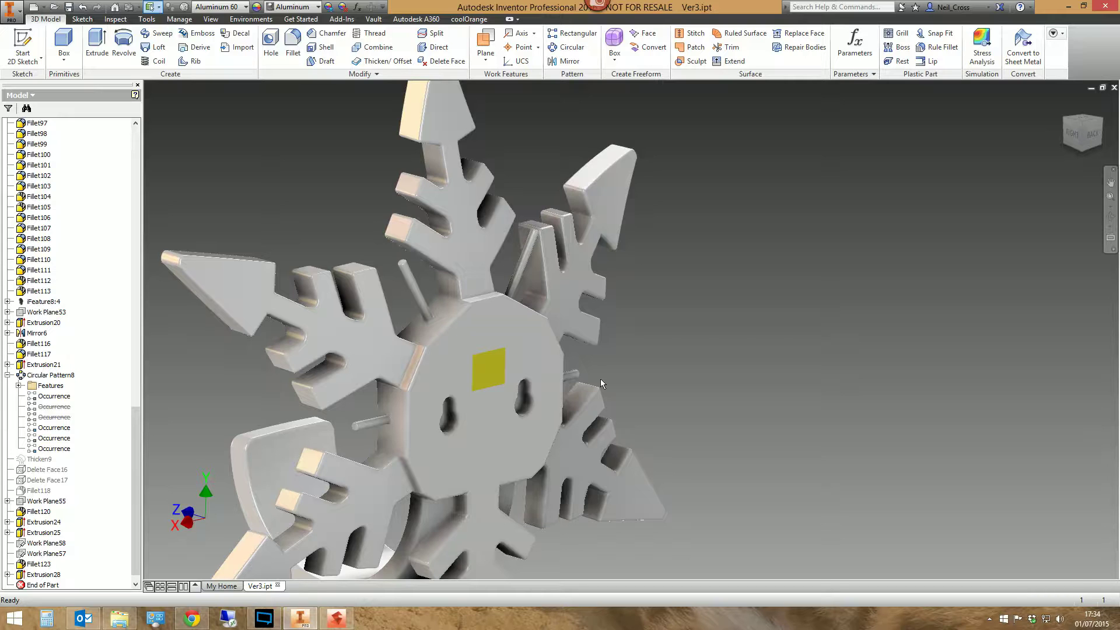
Step: Delete Extrusion28 with its sketch and begin a new 2D sketch
right_click(51, 575)
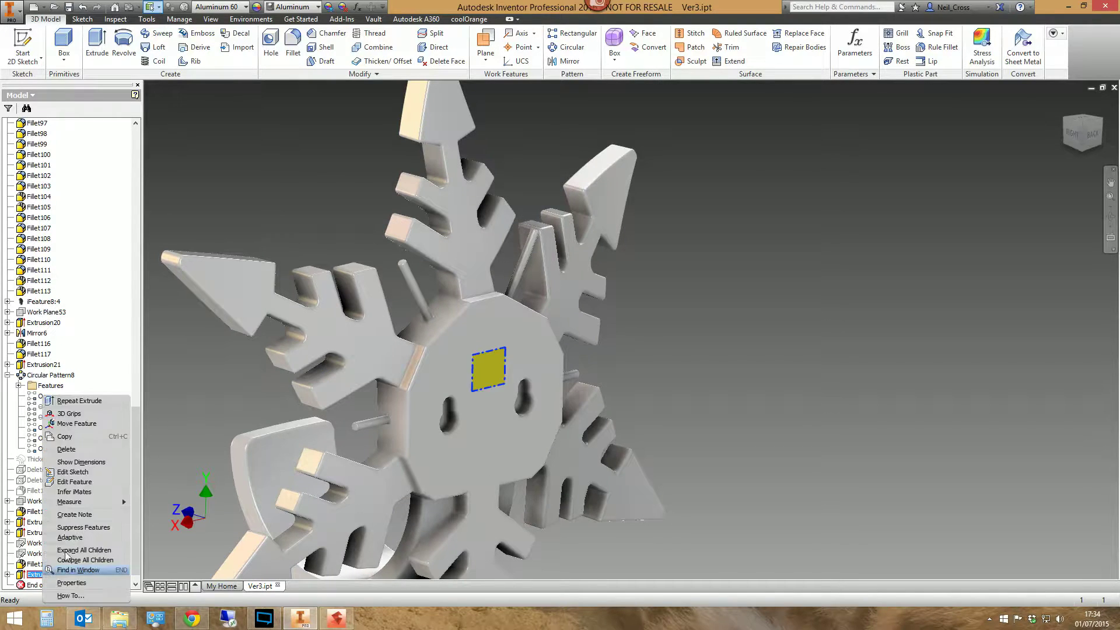
click(91, 450)
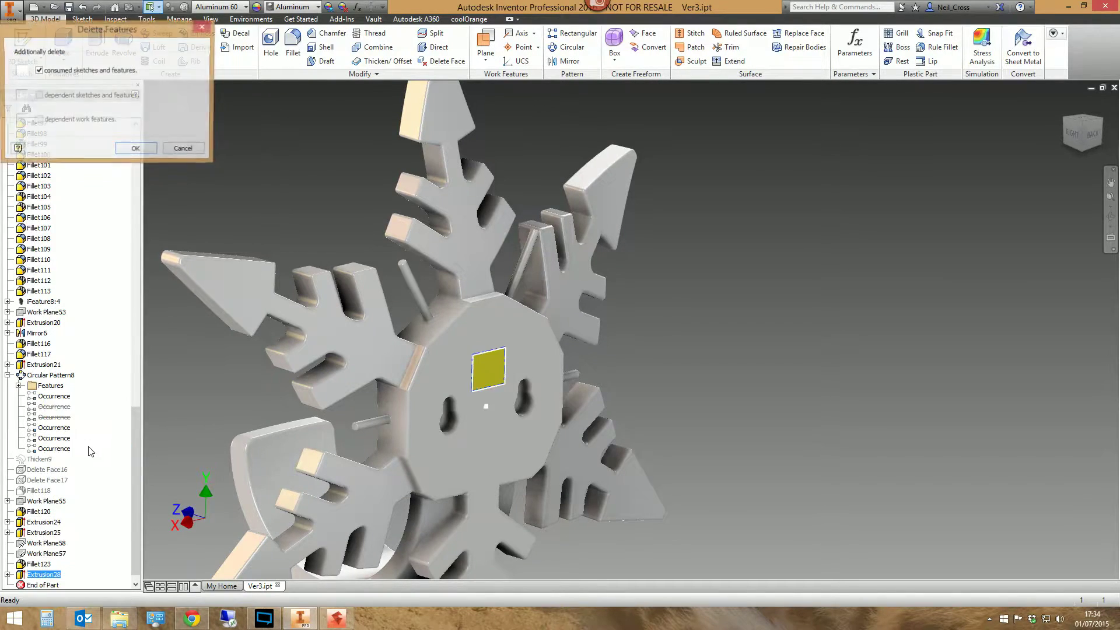
click(137, 150)
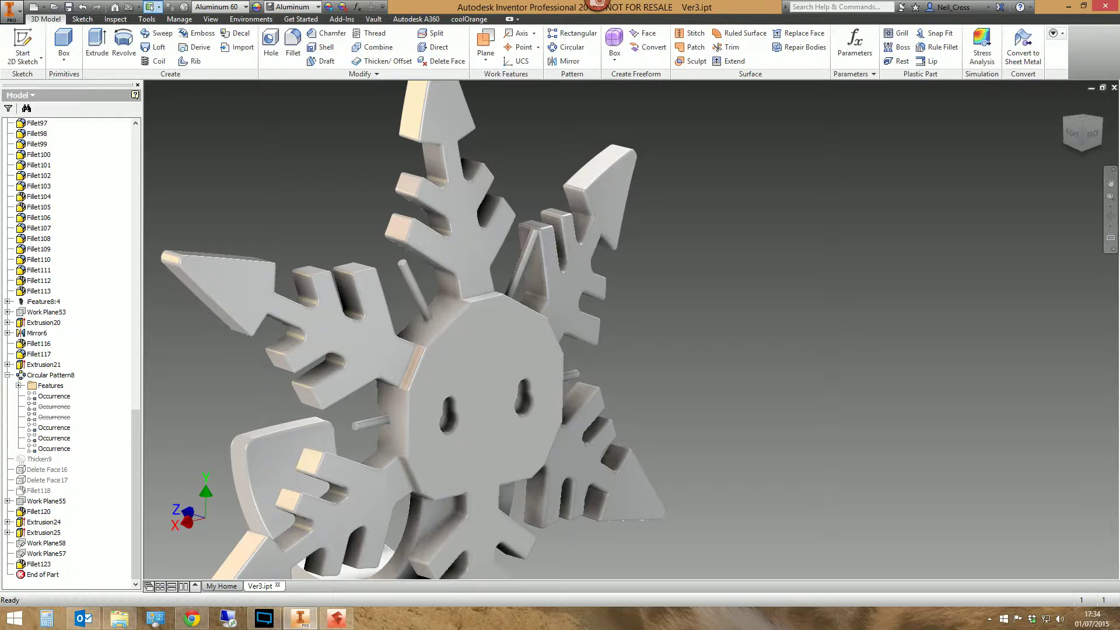
click(24, 42)
Step: Draw a tall two-point rectangle on the hub face between the keyhole slots and finish Sketch92
click(492, 378)
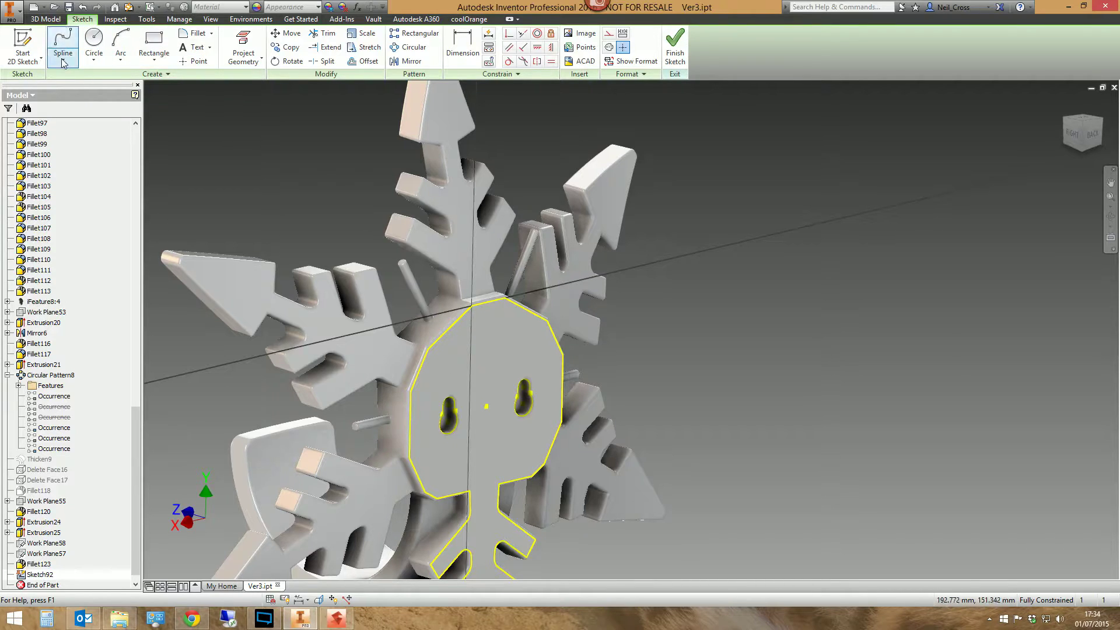
click(154, 47)
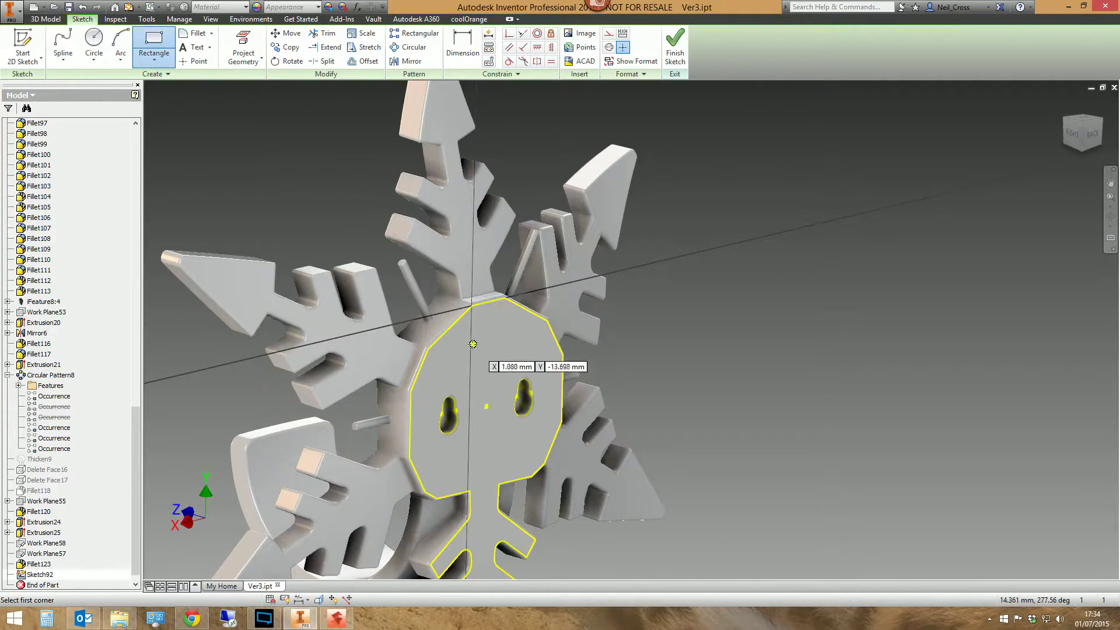
click(469, 338)
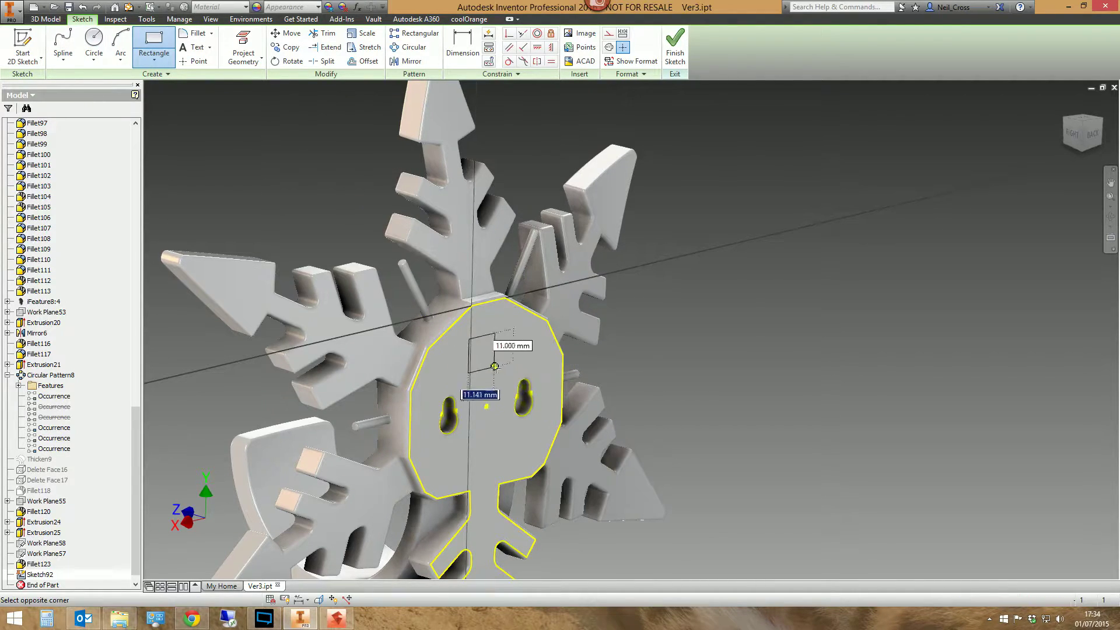
click(506, 446)
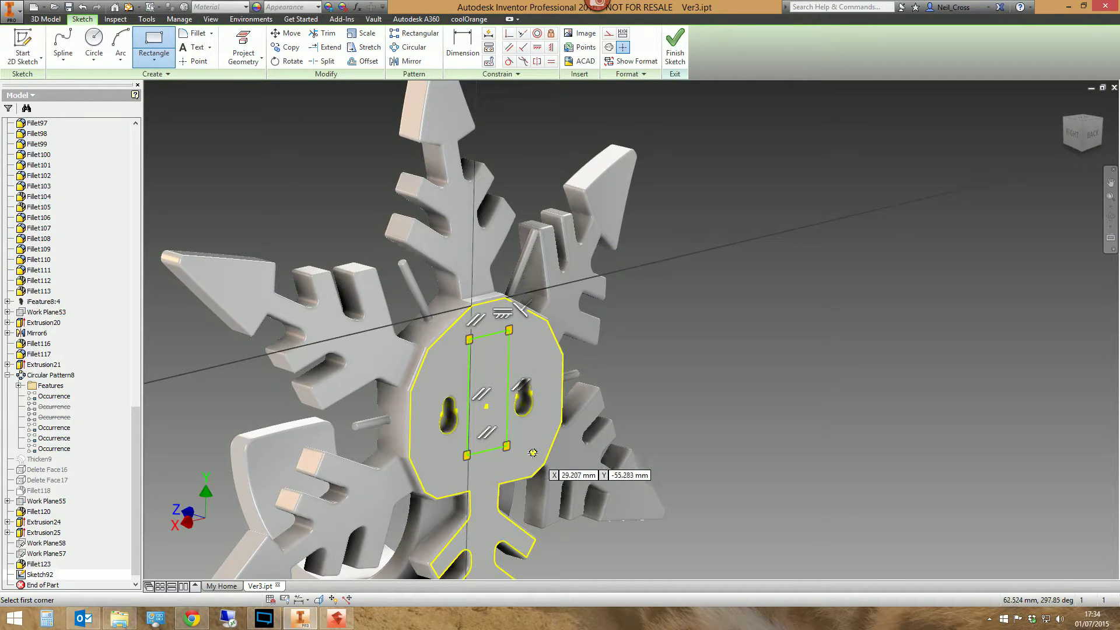
click(675, 47)
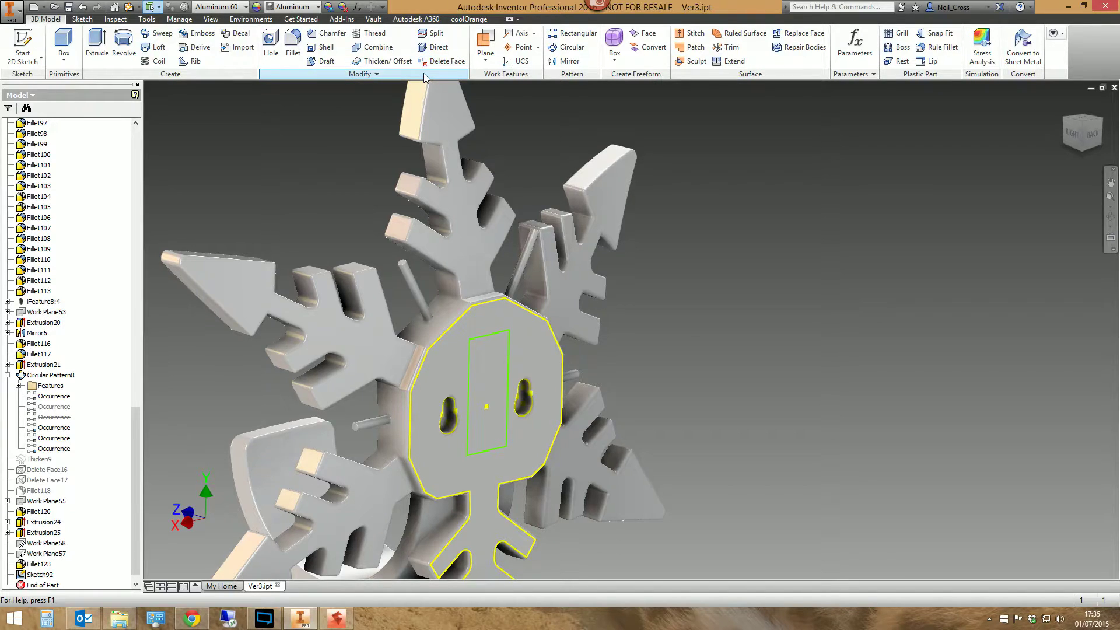
Step: Split the hub's front face along the sketched rectangle, creating Split4
click(434, 33)
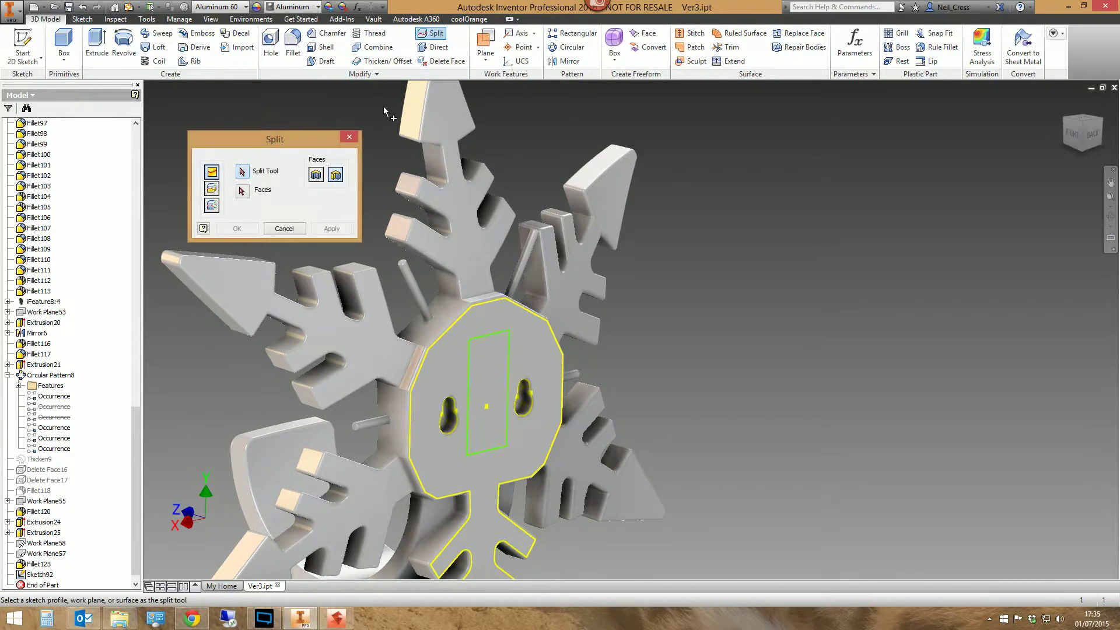
click(212, 173)
click(485, 338)
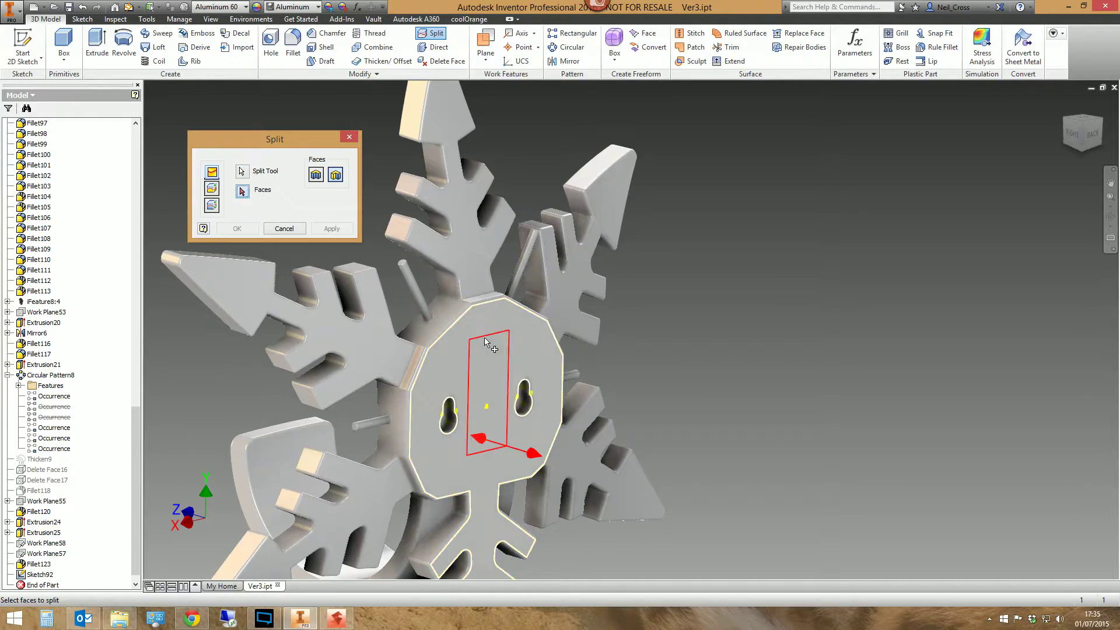
click(454, 382)
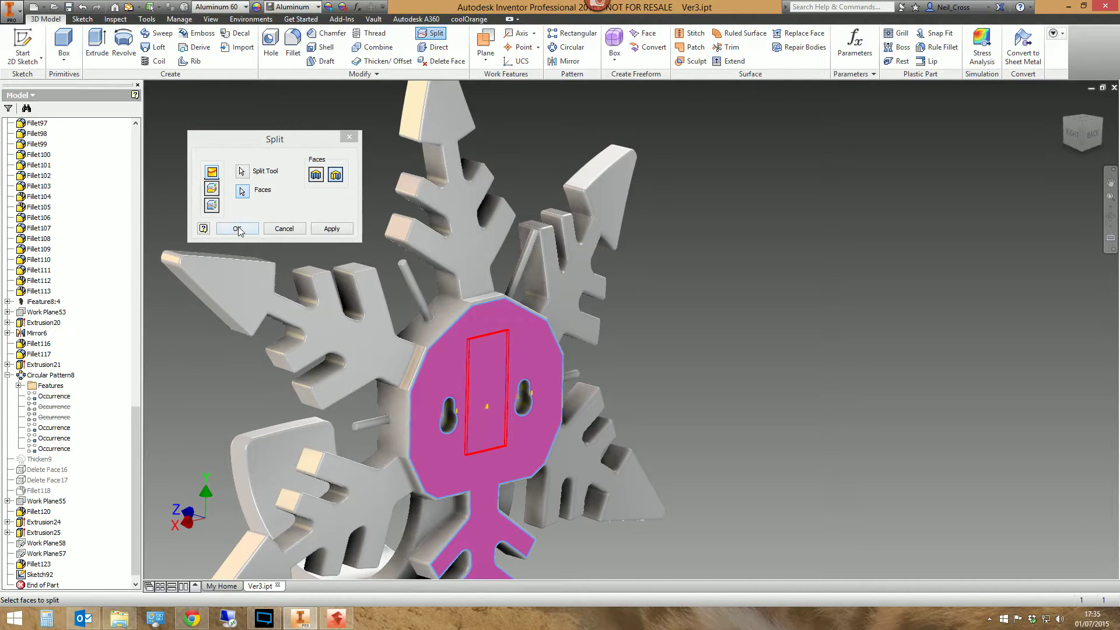
click(237, 228)
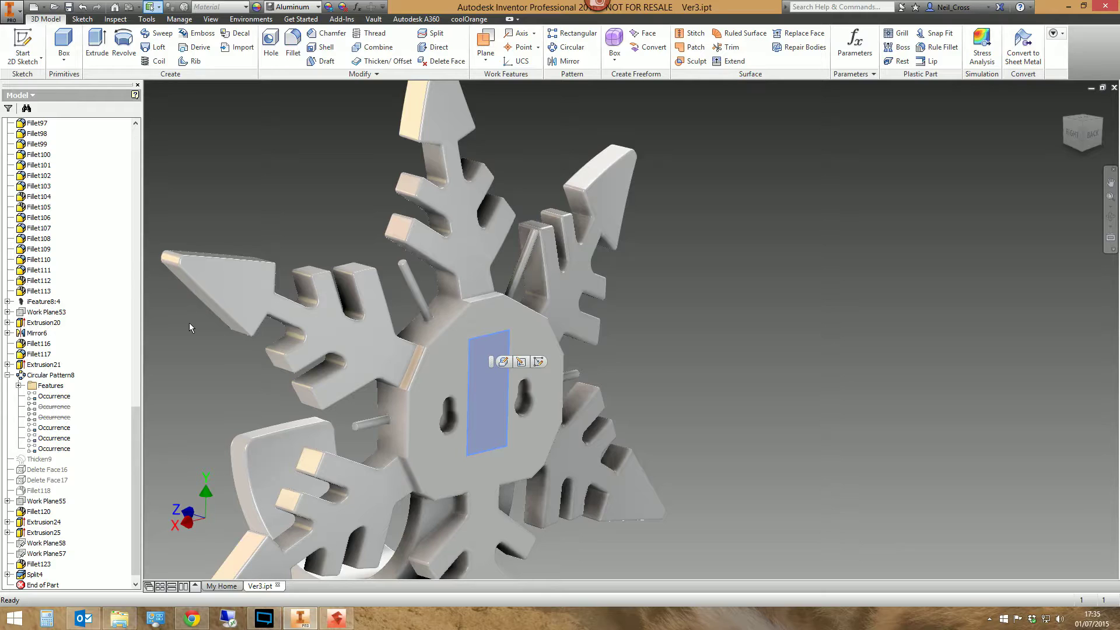
Step: Give the split rectangular region the Aluminum 60 face appearance
right_click(484, 409)
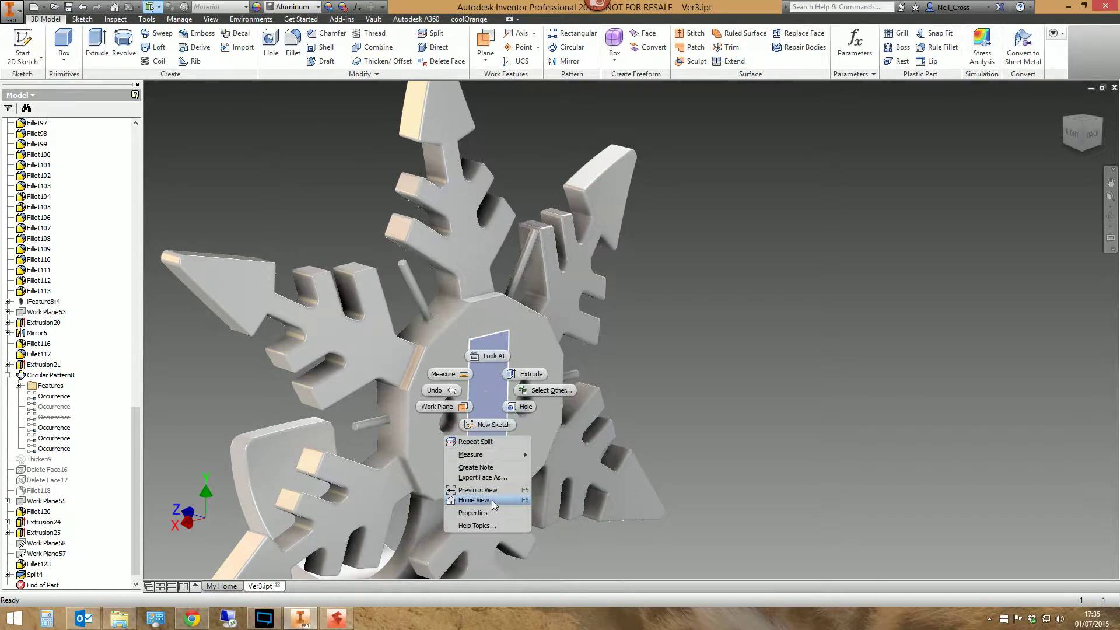
click(462, 489)
click(244, 122)
click(194, 240)
click(215, 142)
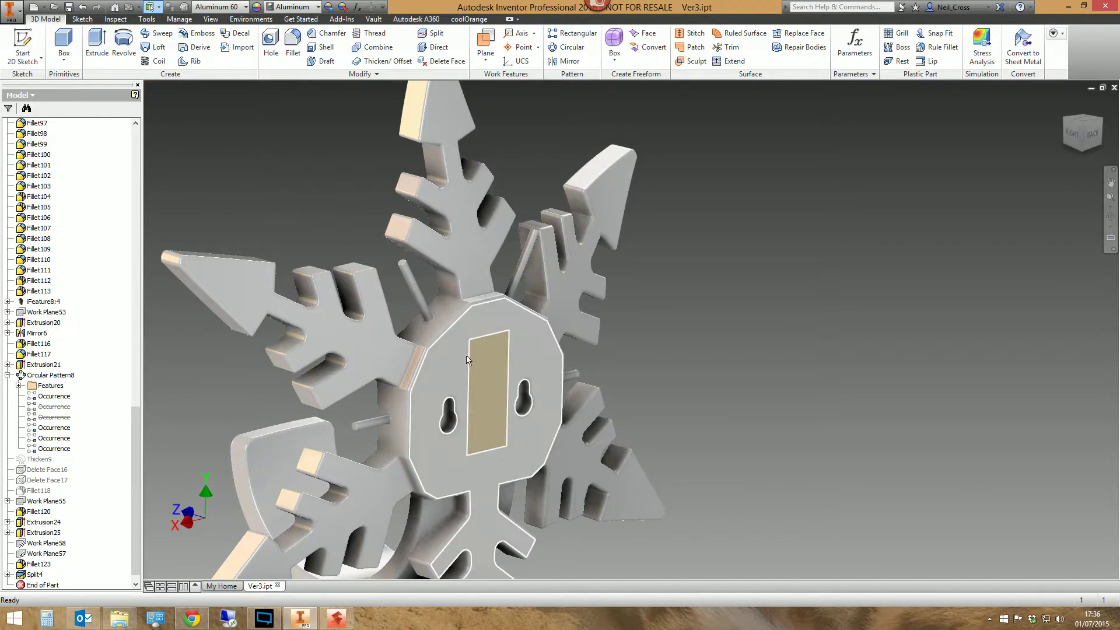
key(F4)
drag(593, 358, 525, 386)
key(Escape)
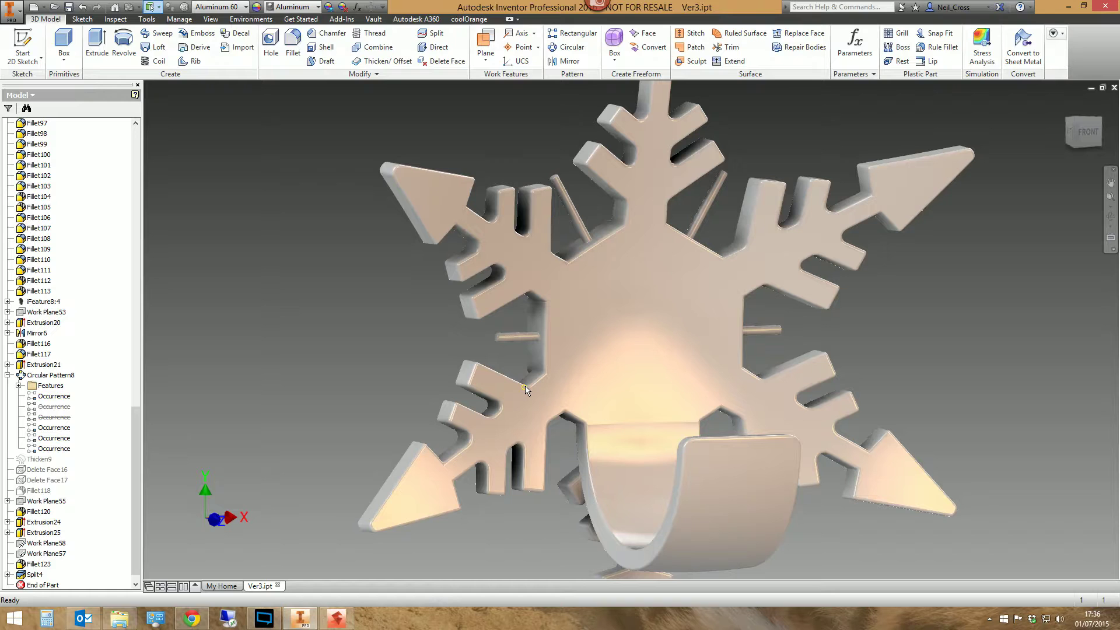
Step: Select the front face and start a 2D sketch, then abandon it and orbit the model
click(651, 304)
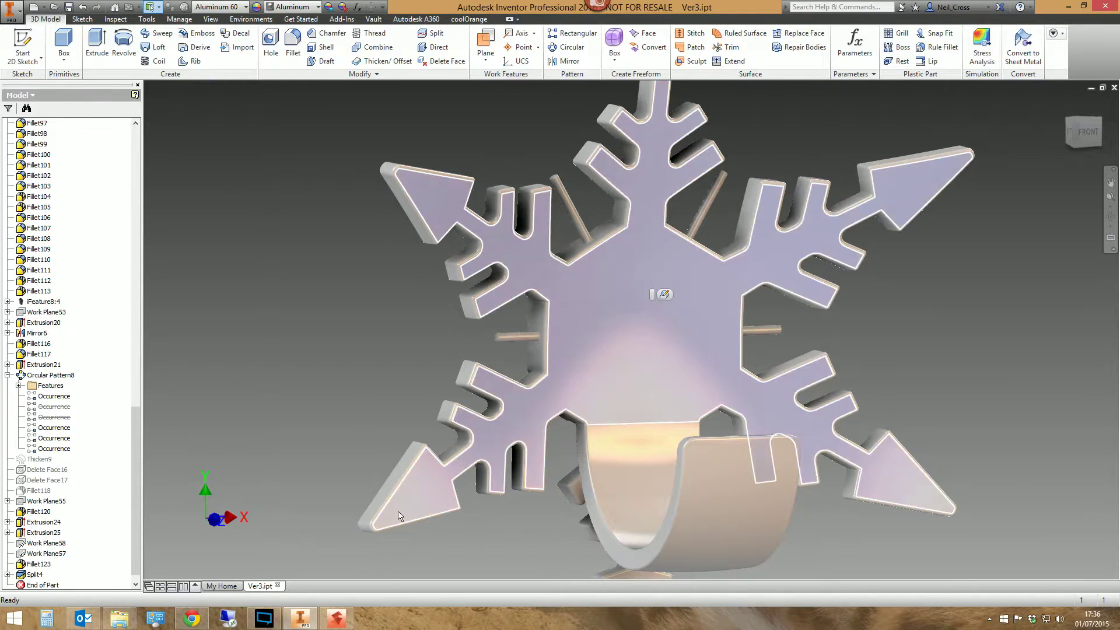
key(F4)
drag(461, 374, 340, 167)
click(23, 44)
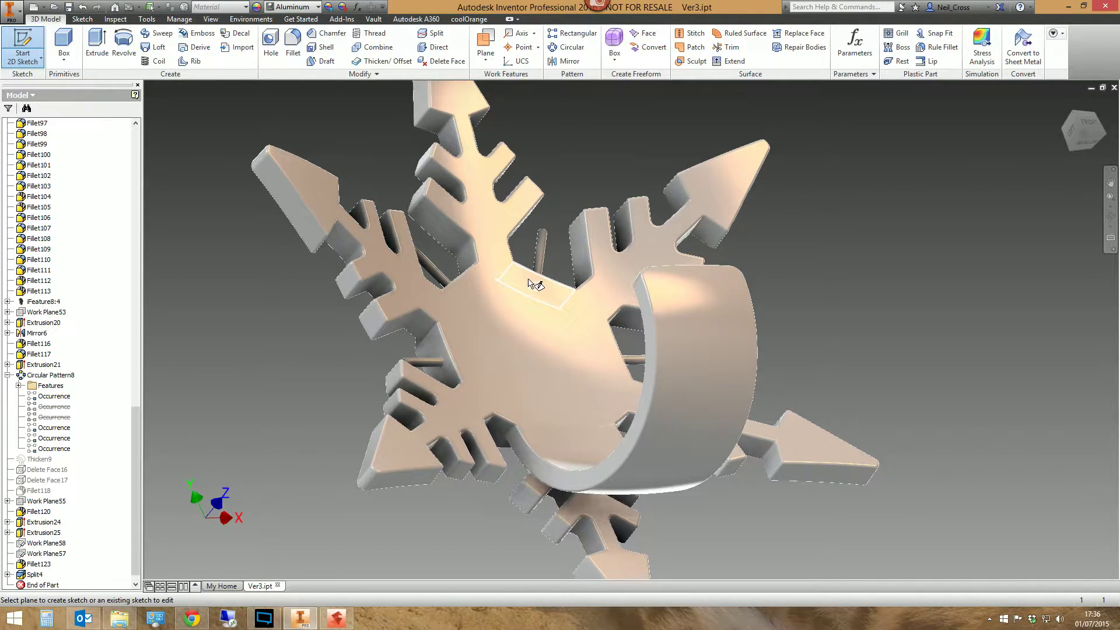
key(F4)
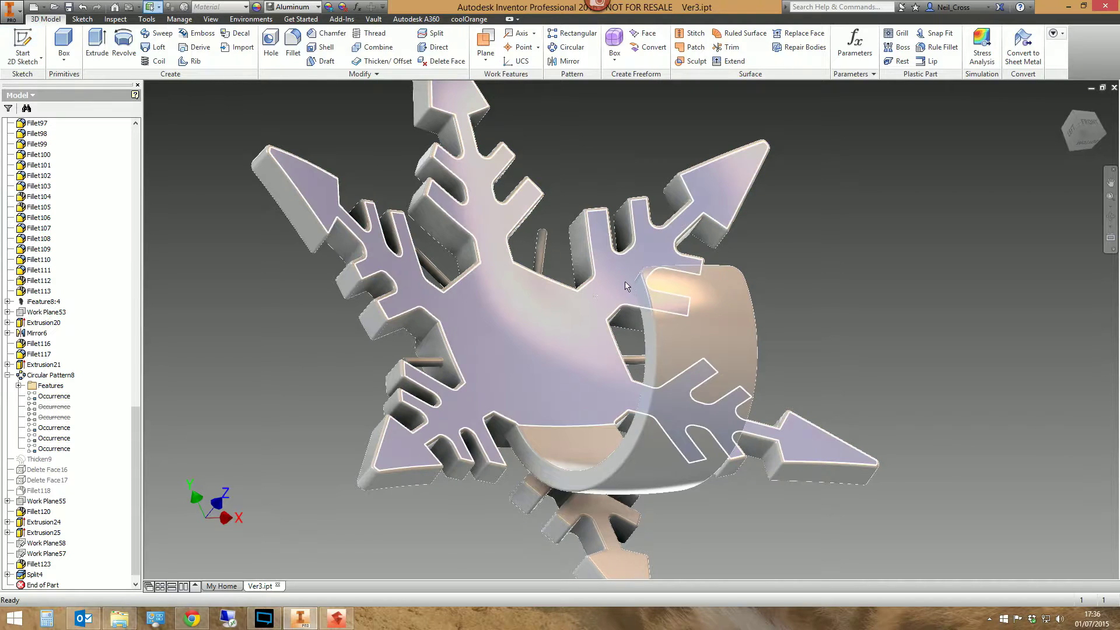
drag(584, 212, 603, 372)
key(Escape)
Step: Preview the origin YZ, XZ and XY planes from the browser to locate XY
scroll(602, 373, up, 5)
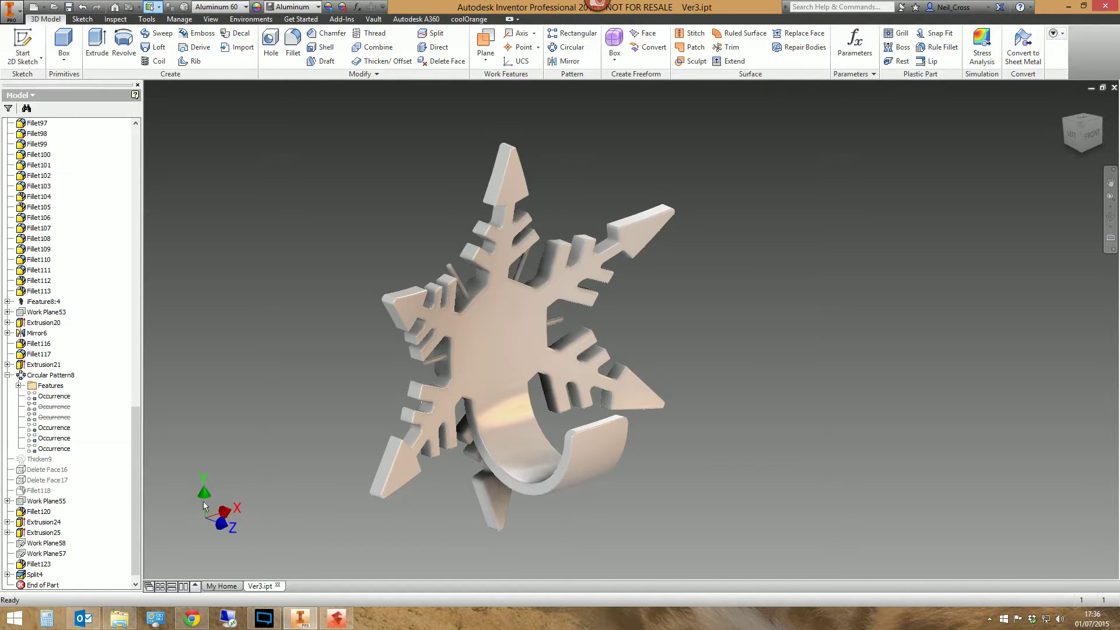
drag(137, 494, 87, 220)
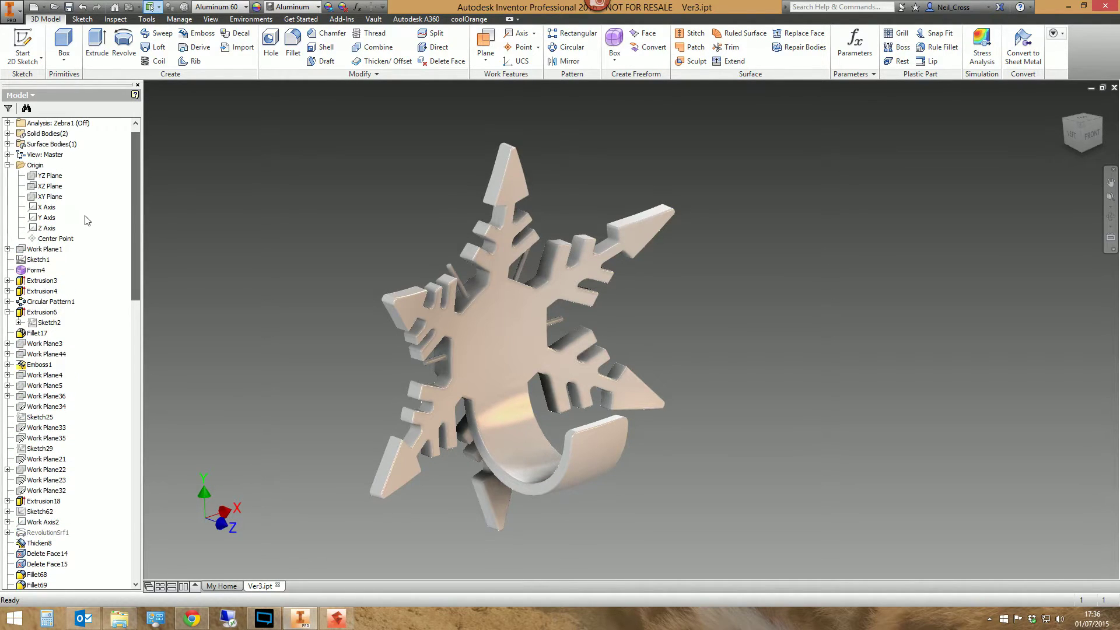
click(48, 175)
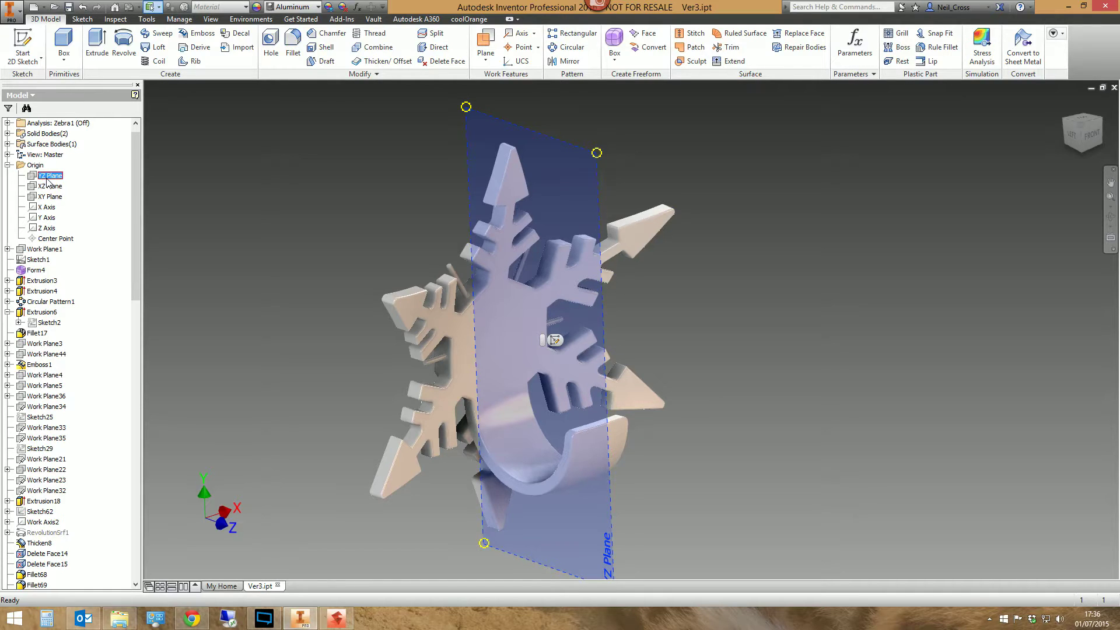
click(51, 187)
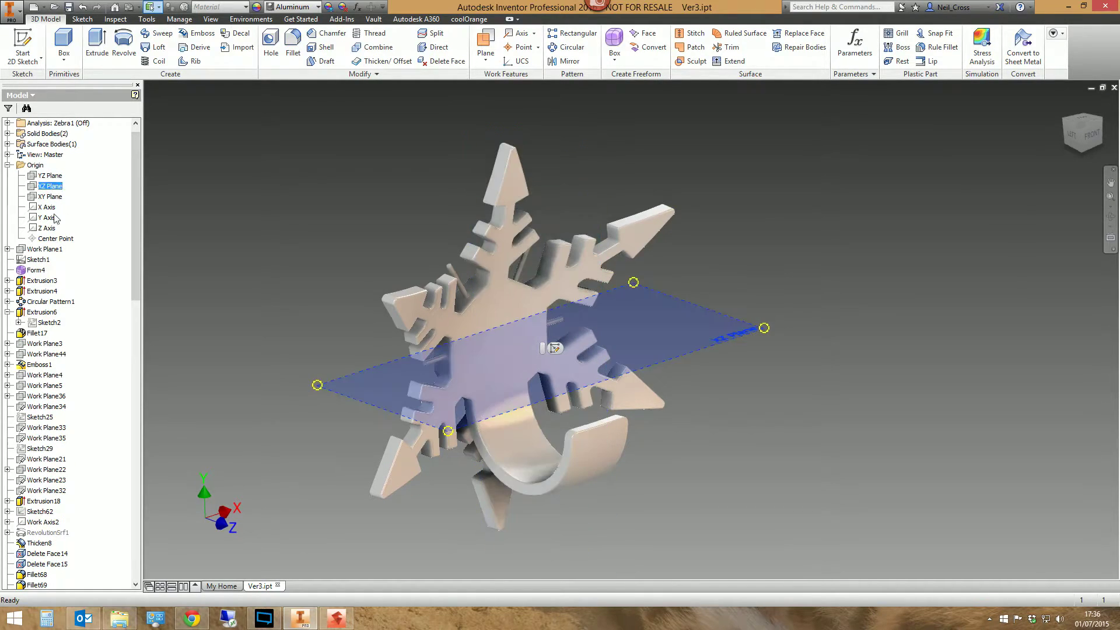
click(49, 197)
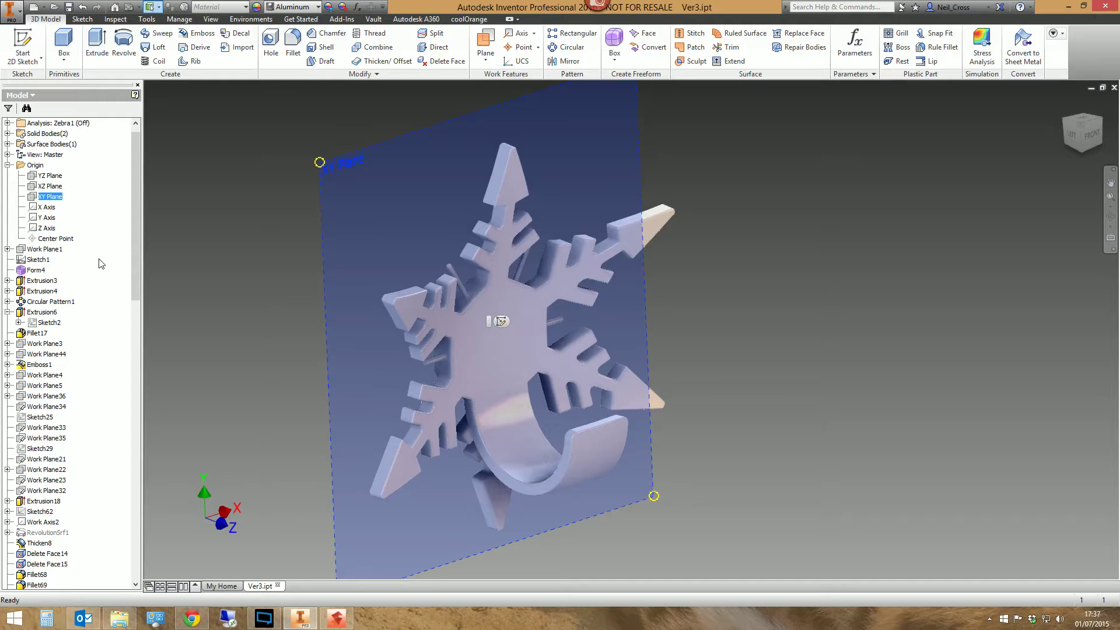
shift+middle_drag(181, 334, 570, 345)
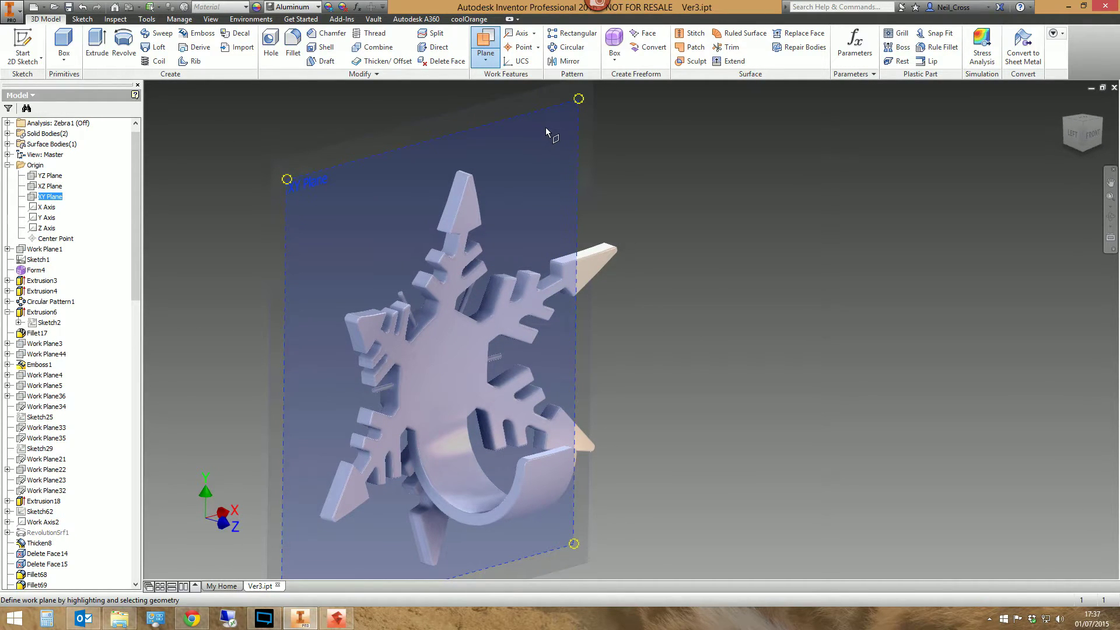
Step: Create Work Plane65 offset 80.750 mm from XY and open a 2D sketch on it
drag(548, 135, 641, 195)
shift+middle_drag(641, 191, 450, 297)
click(645, 443)
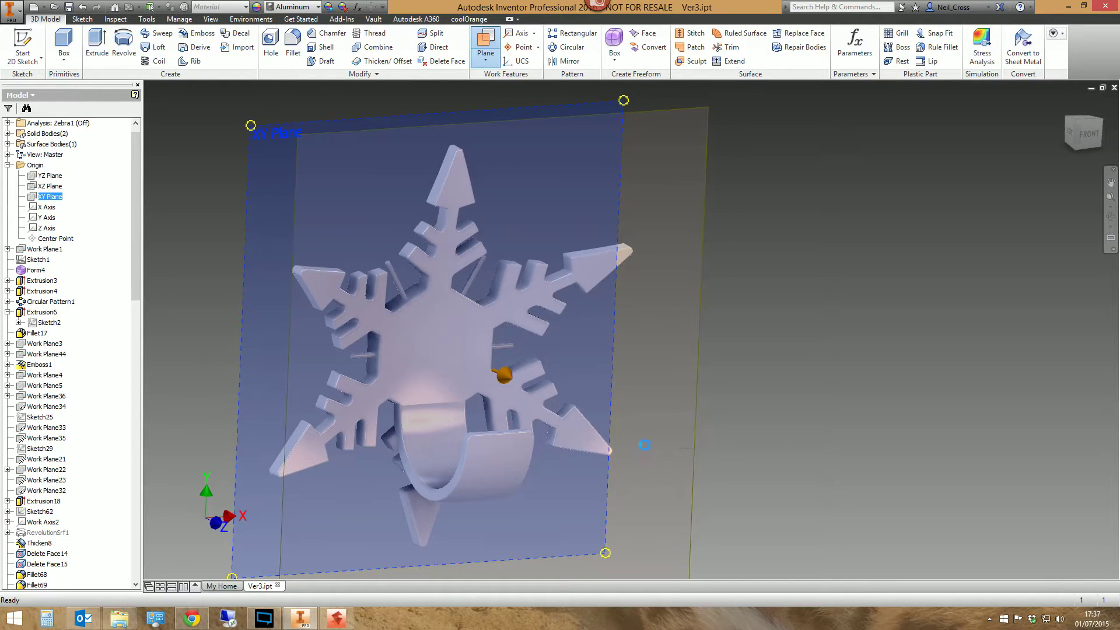
click(21, 42)
click(318, 160)
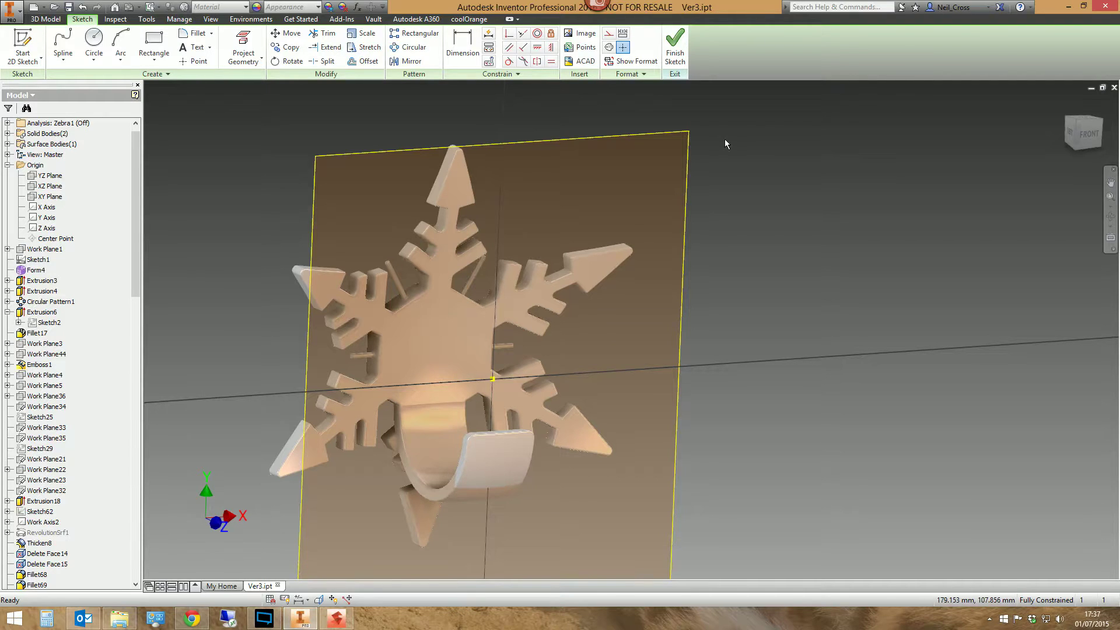
Step: Sketch a circle centred on the sketch origin at the hub and finish the sketch
mouse_move(603, 290)
shift+middle_down()
mouse_move(585, 268)
mouse_move(717, 313)
mouse_move(597, 297)
mouse_move(402, 306)
mouse_move(434, 296)
mouse_move(441, 306)
shift+middle_up()
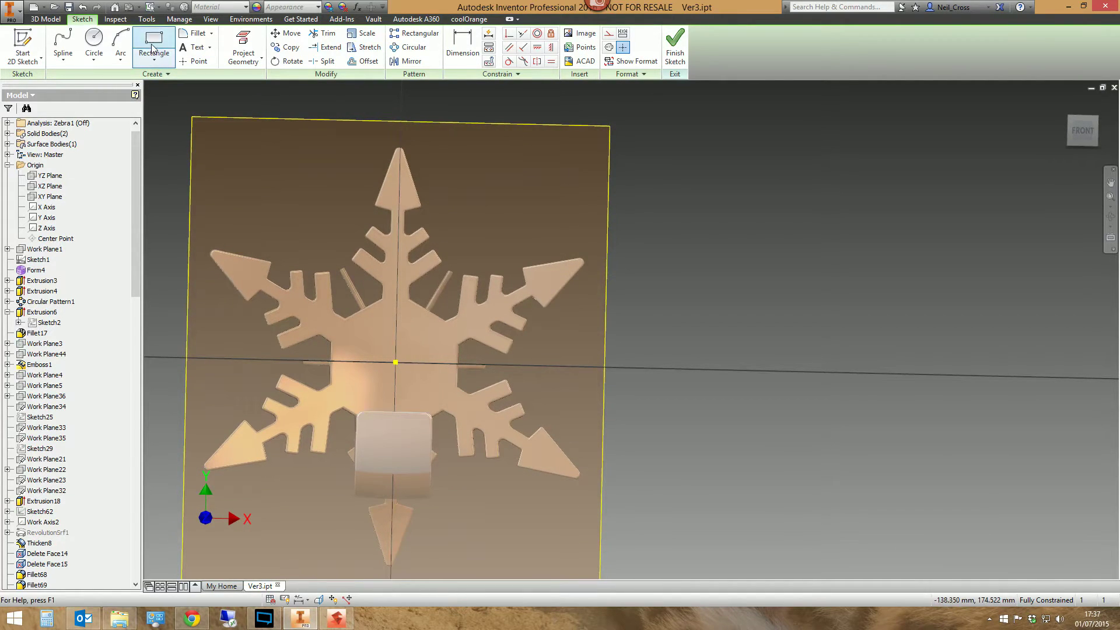
key(c)
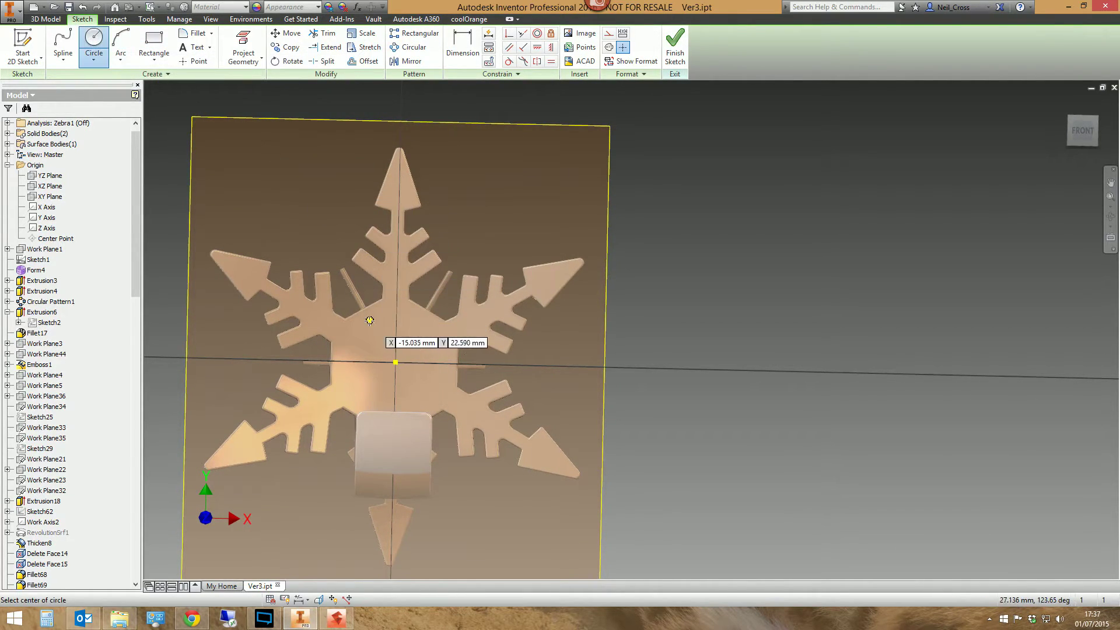
click(396, 361)
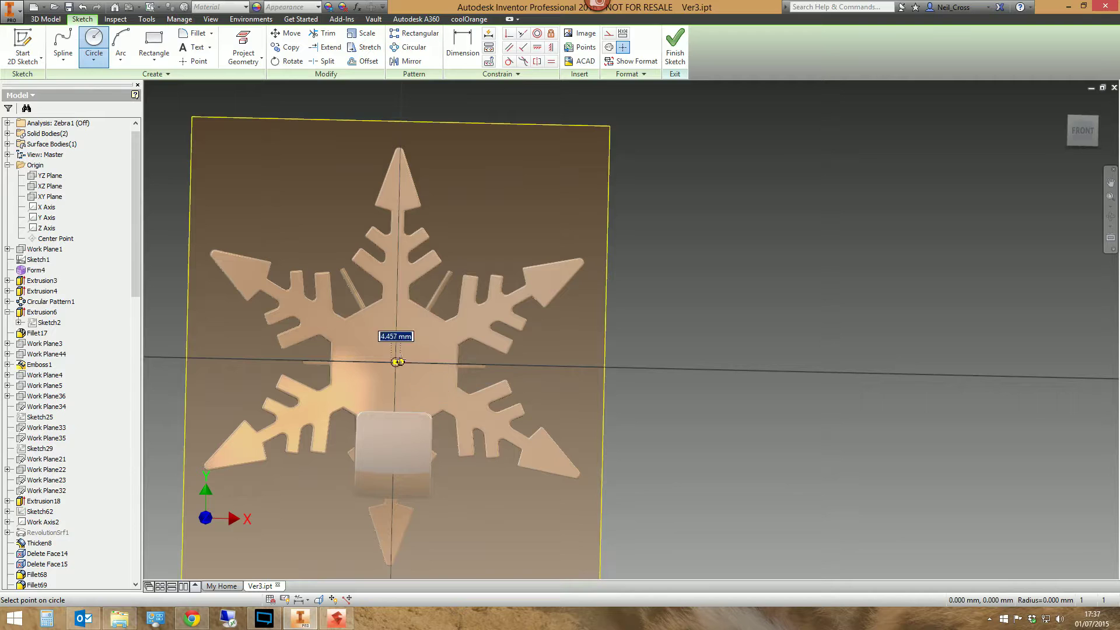
click(444, 357)
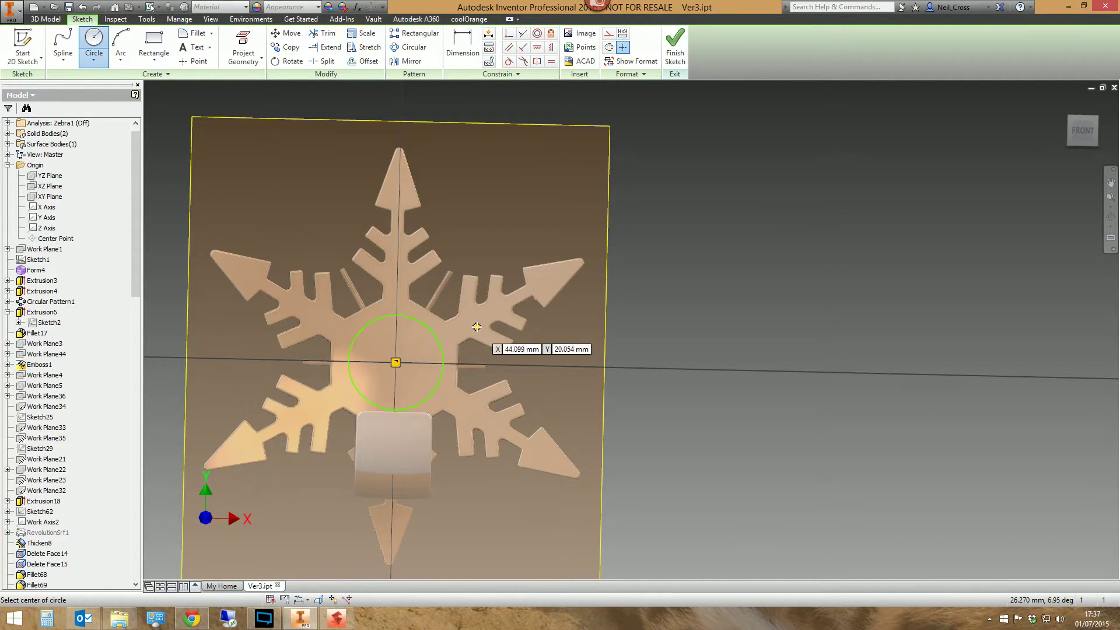
mouse_move(483, 326)
shift+middle_down()
mouse_move(825, 327)
mouse_move(576, 333)
mouse_move(576, 358)
shift+middle_up()
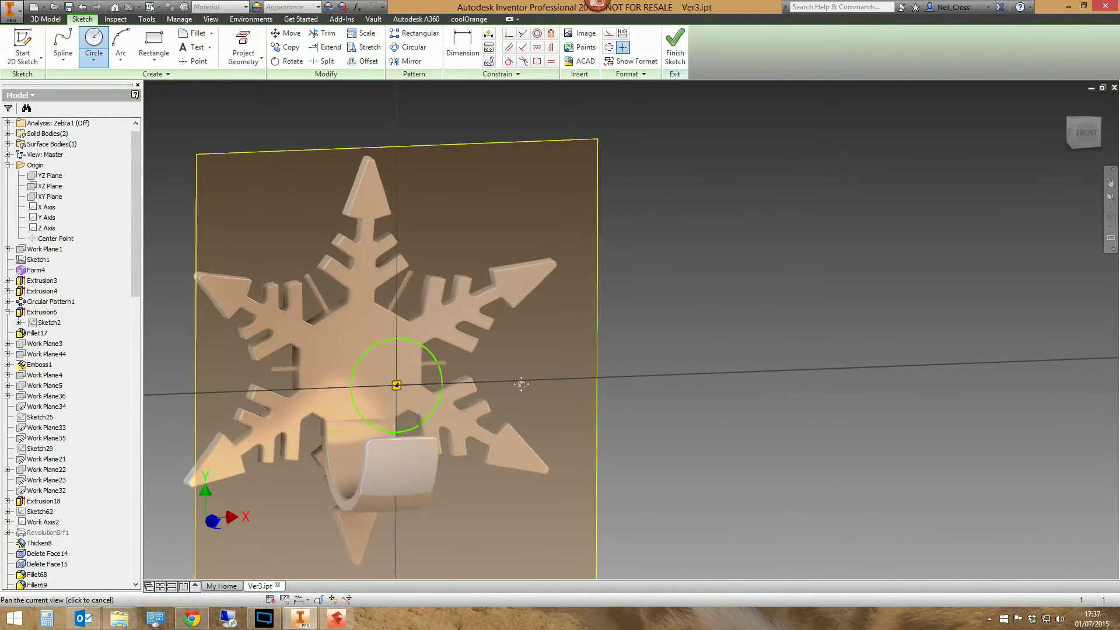
click(674, 55)
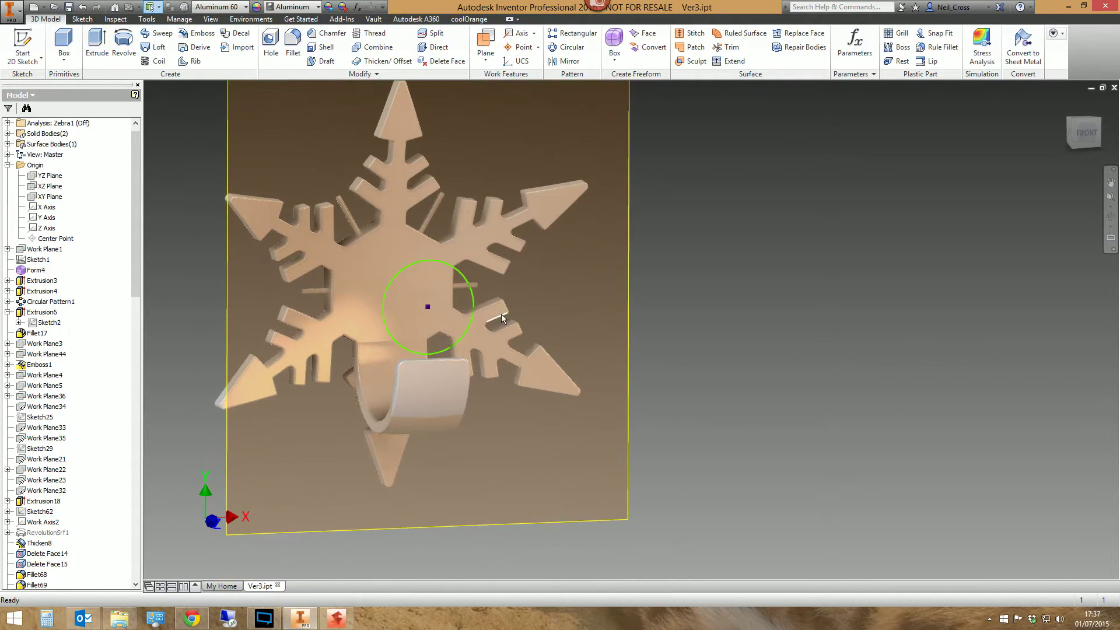
Step: Turn off Work Plane65's visibility and view the model at an angle
click(629, 244)
right_click(629, 245)
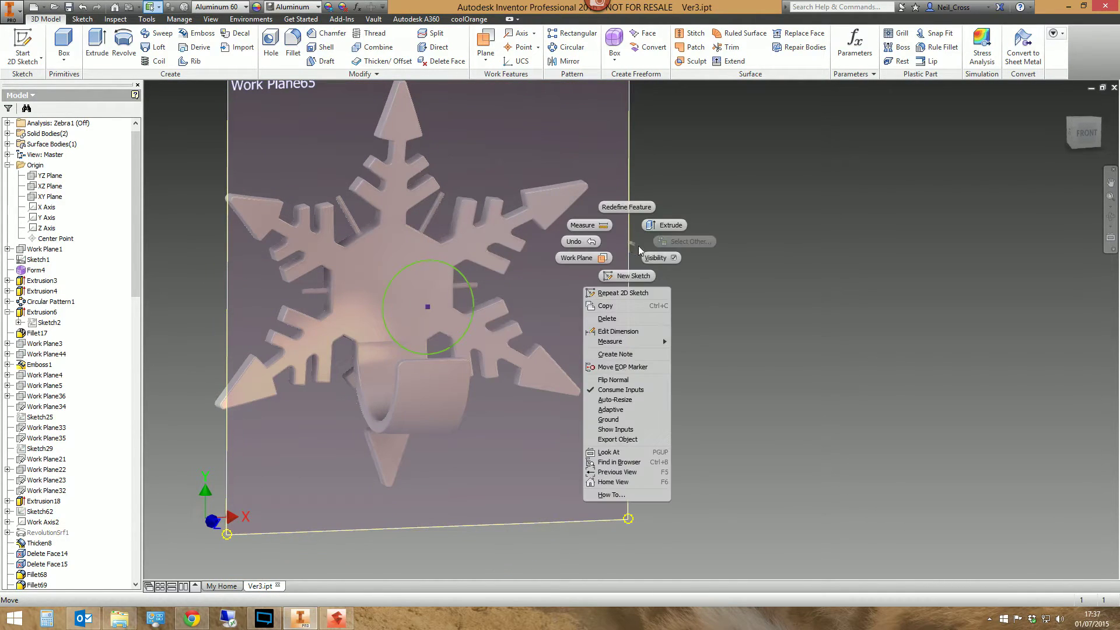
click(656, 257)
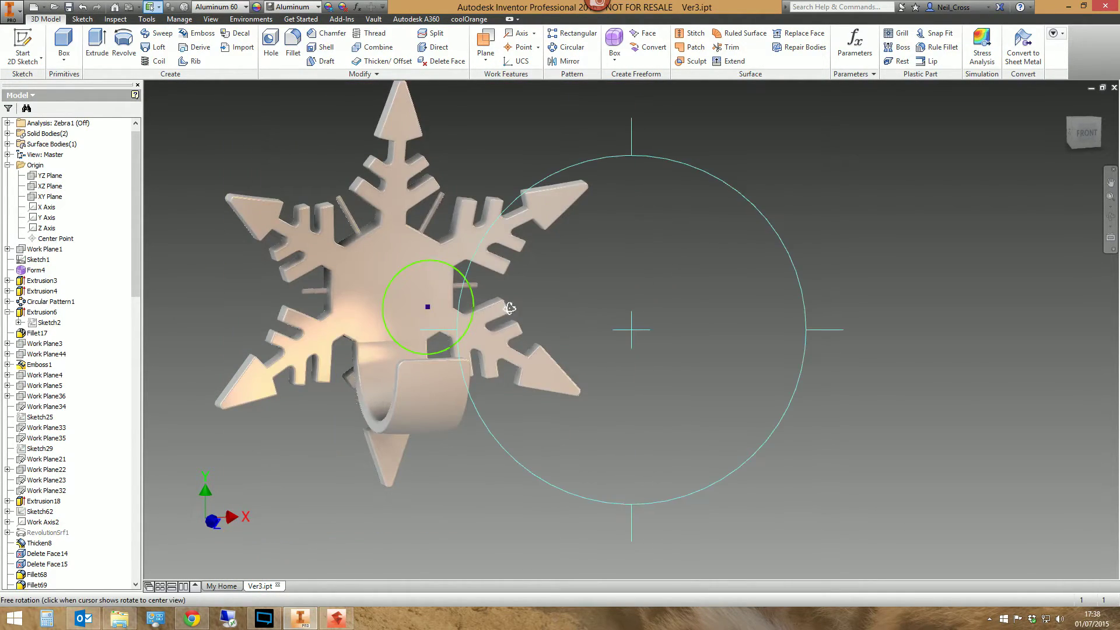
shift+middle_drag(497, 307, 581, 308)
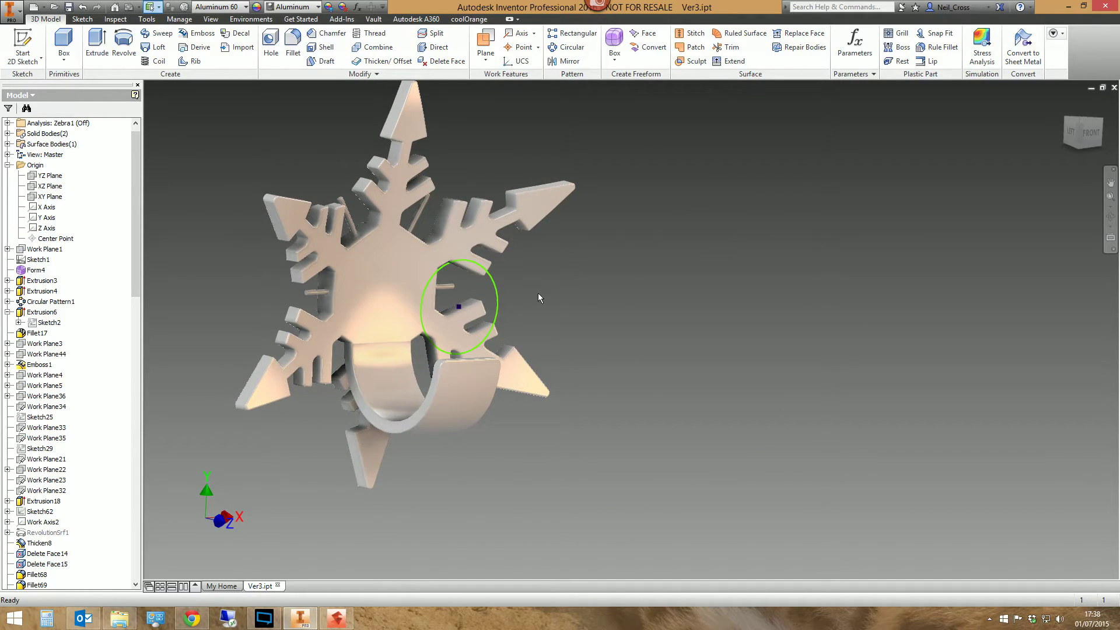
Step: In a new 3D sketch, project the green circle onto the snowflake's front face
click(33, 60)
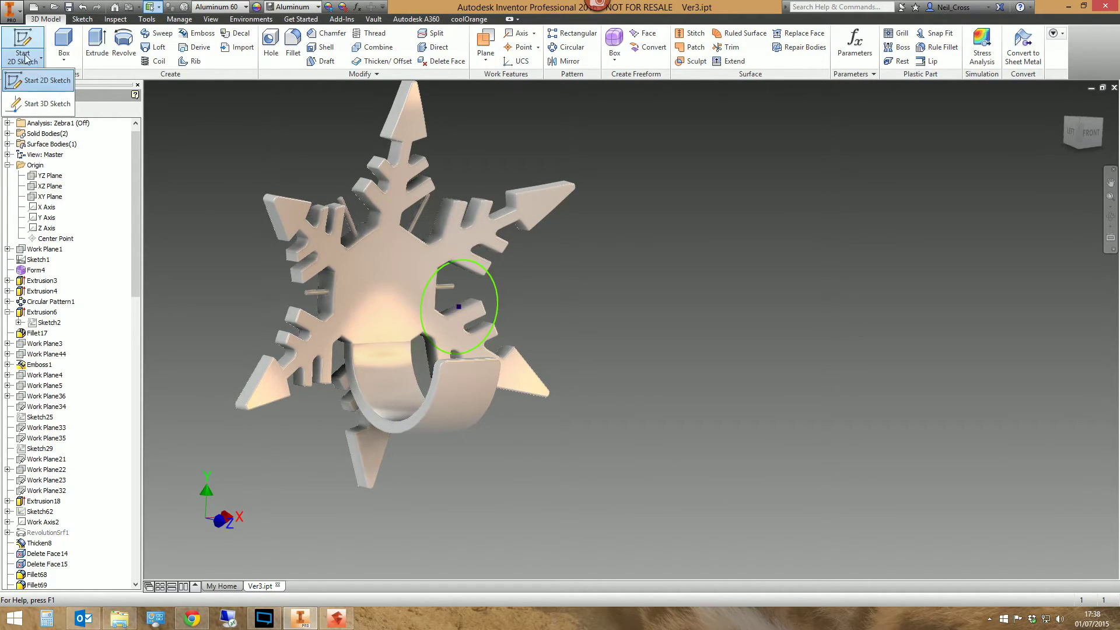
click(46, 103)
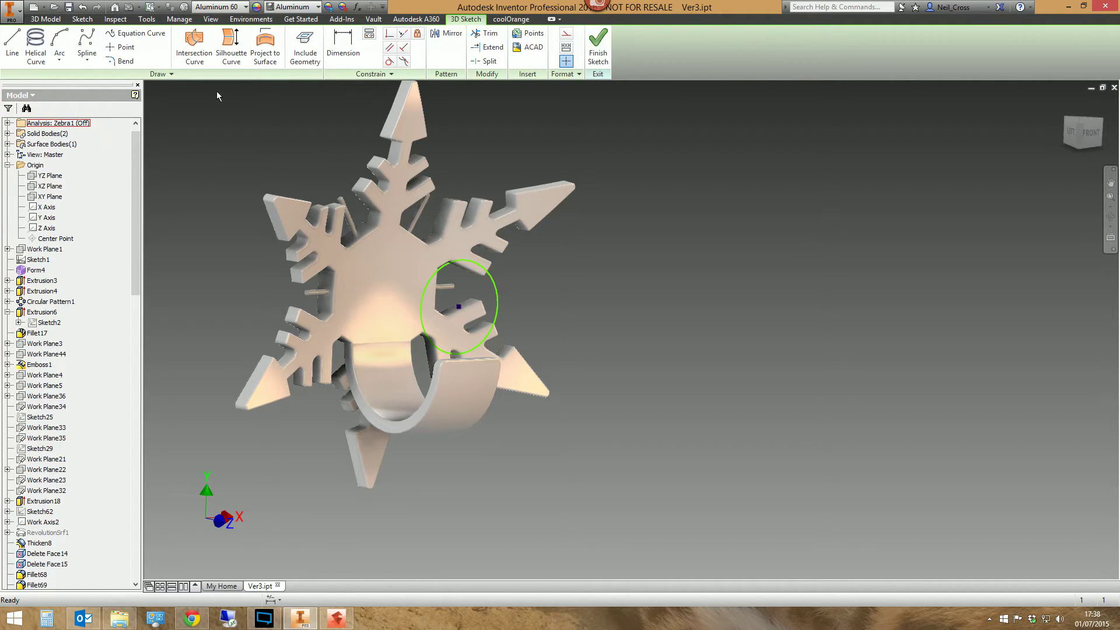
click(263, 63)
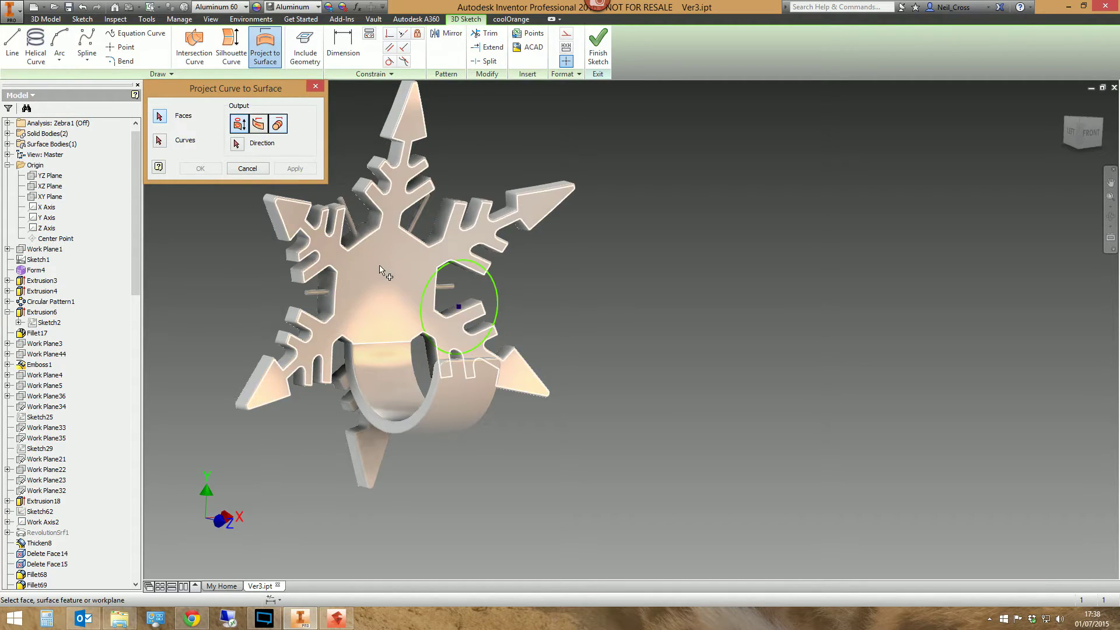
click(296, 401)
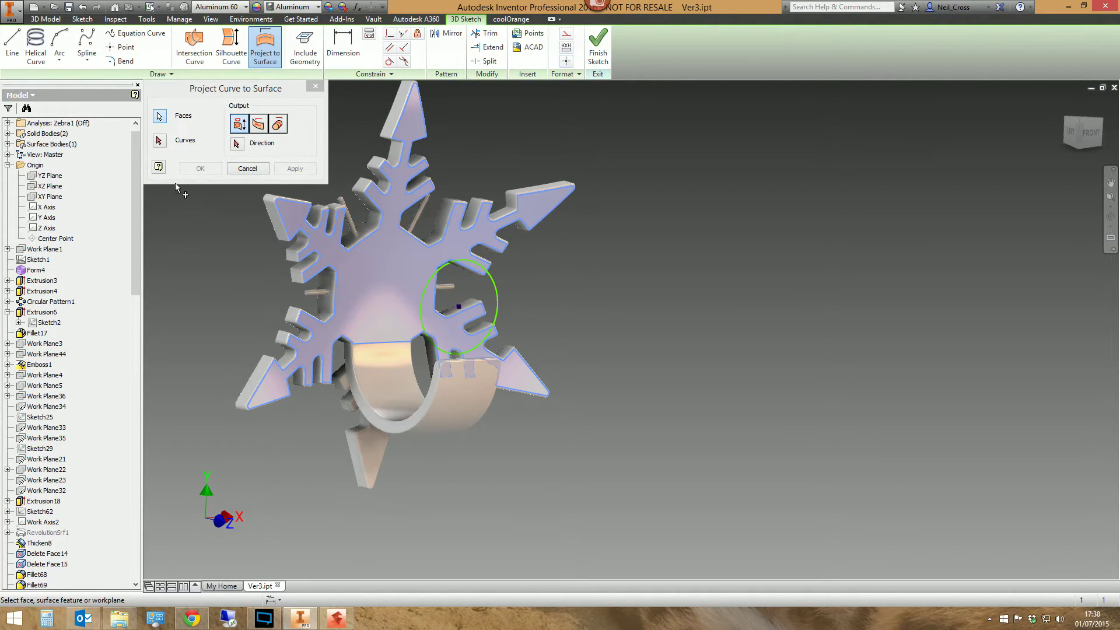
click(160, 140)
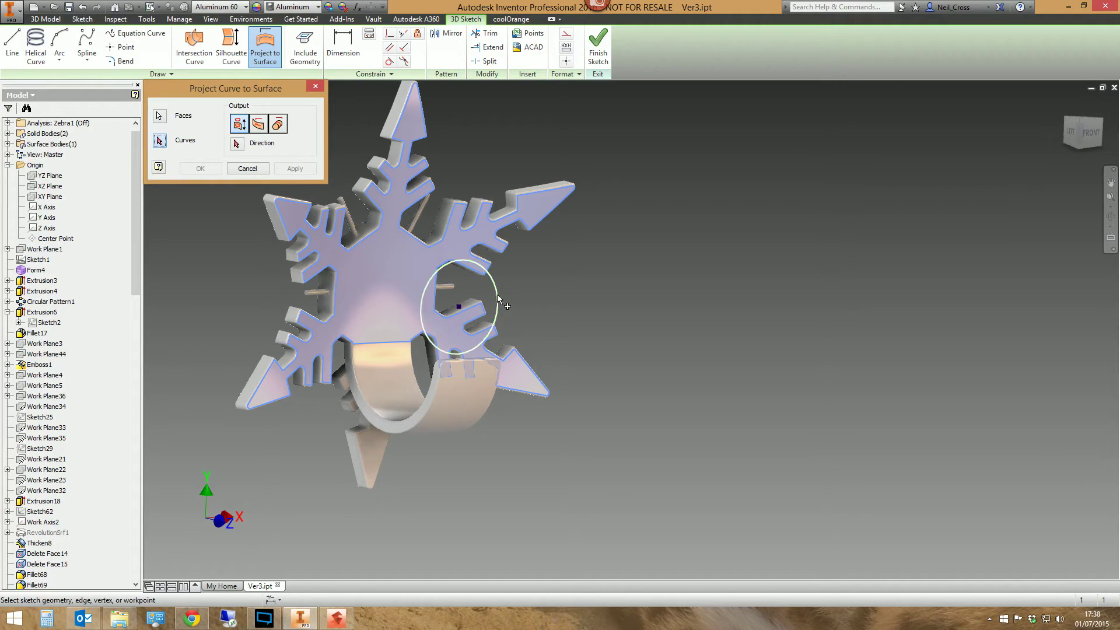
click(487, 309)
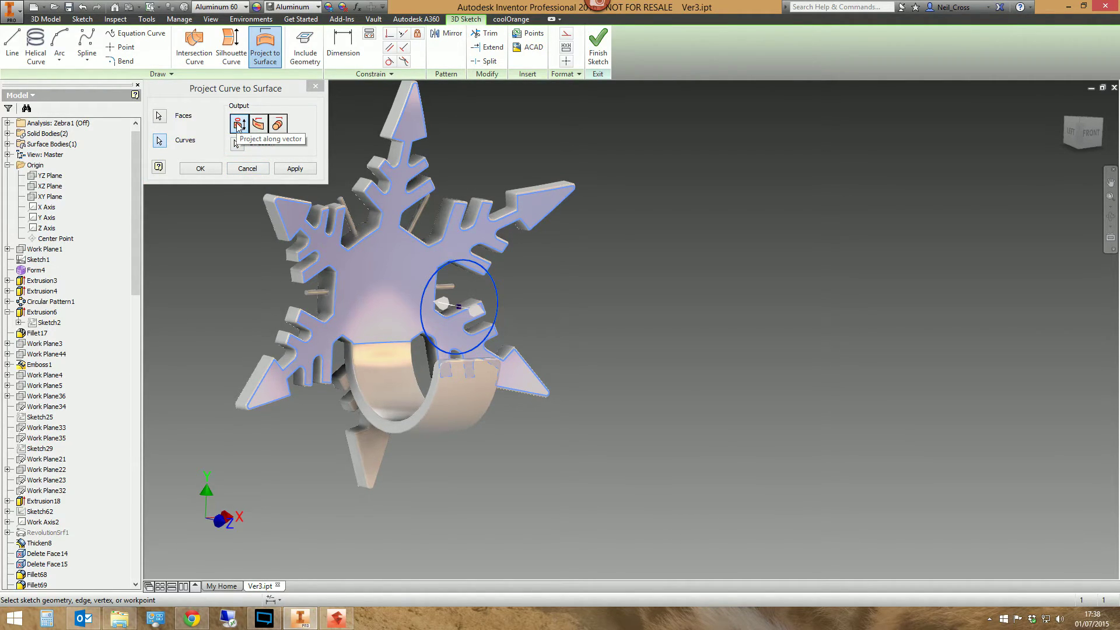
click(200, 168)
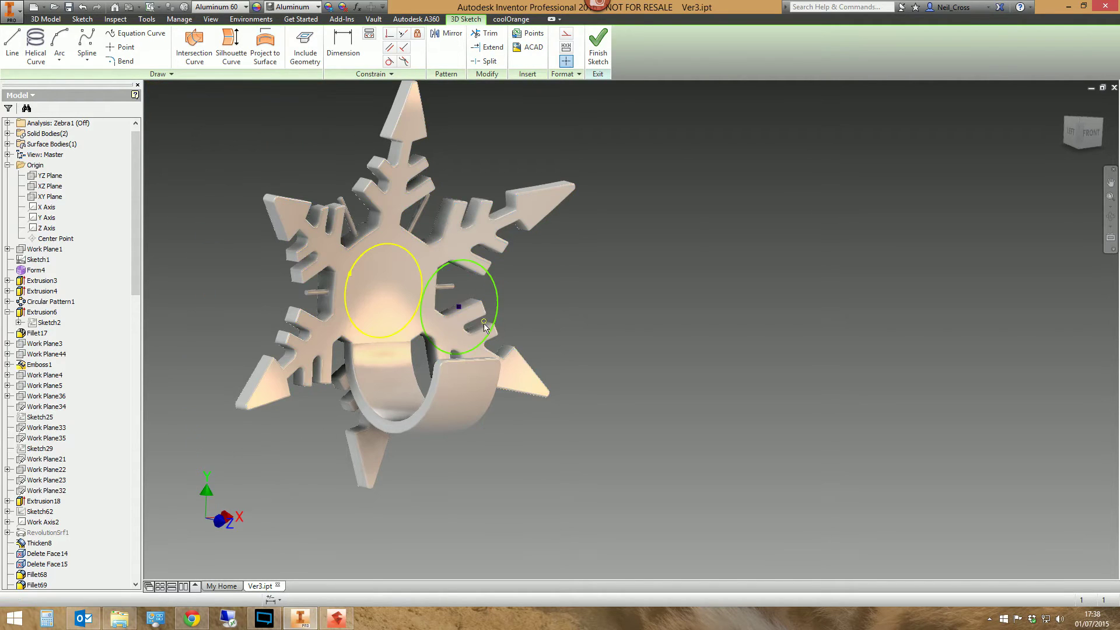
shift+middle_drag(501, 314, 267, 455)
mouse_move(566, 251)
shift+middle_down()
mouse_move(628, 304)
mouse_move(618, 283)
mouse_move(762, 263)
mouse_move(805, 237)
mouse_move(818, 195)
mouse_move(778, 117)
mouse_move(858, 143)
shift+middle_up()
Step: Finish the 3D sketch and turn off Sketch93's visibility
click(597, 47)
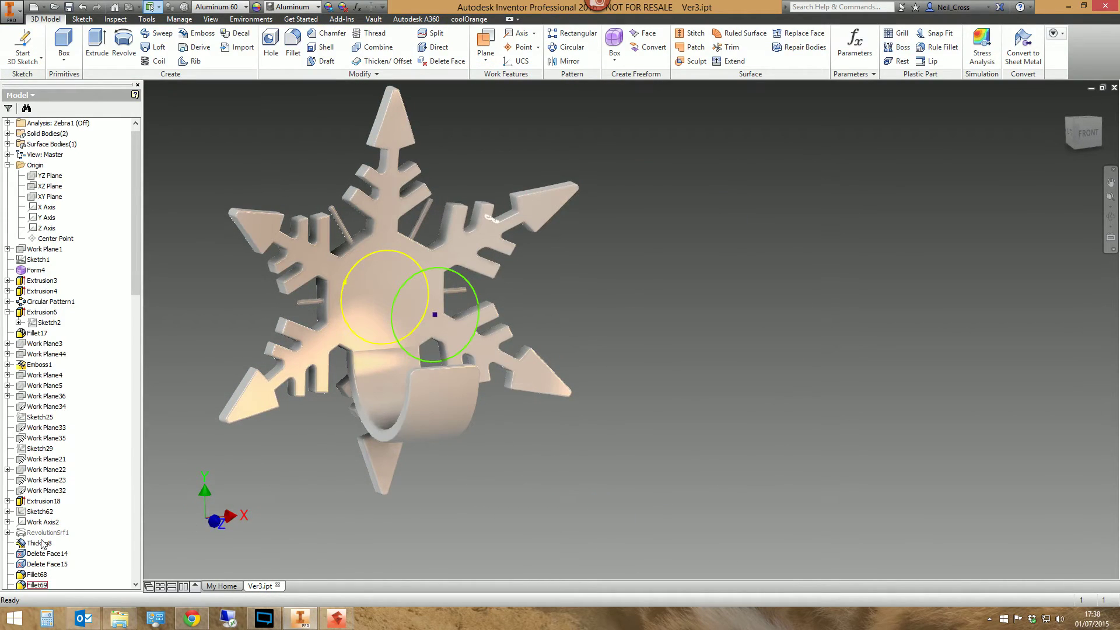
scroll(46, 551, down, 20)
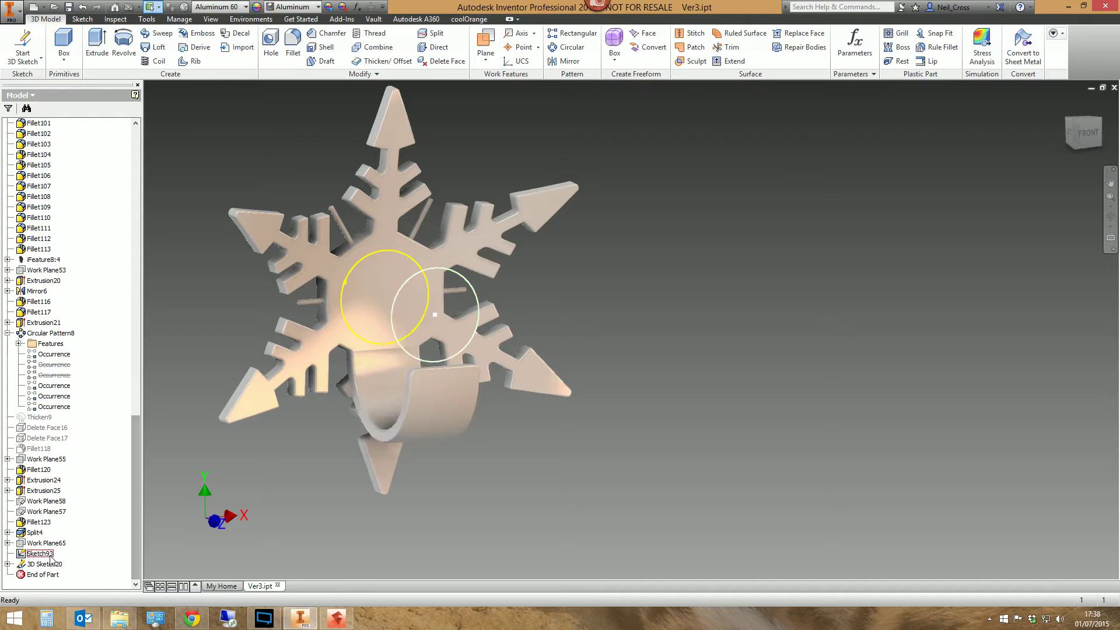
click(46, 554)
right_click(41, 554)
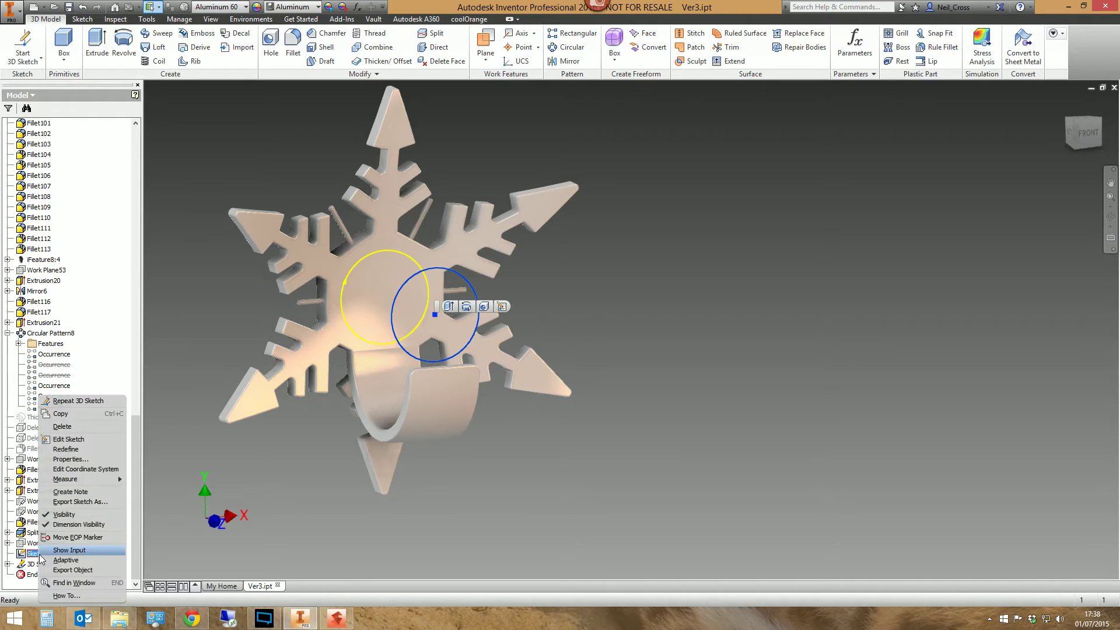
click(66, 515)
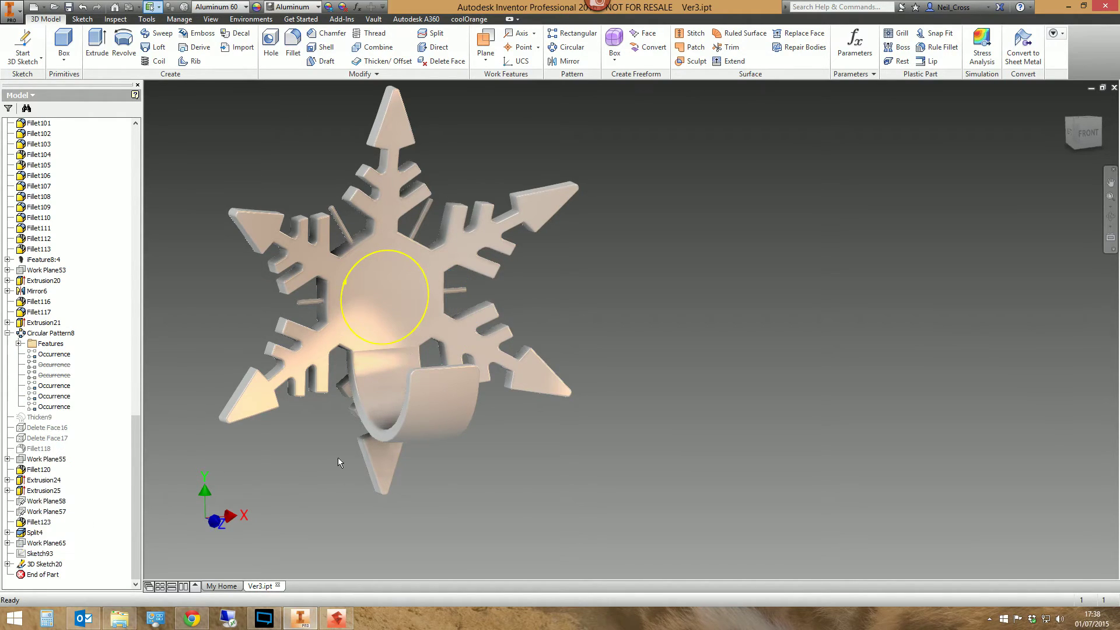
Step: Split the snowflake's front face using the projected circle as the split tool
click(429, 35)
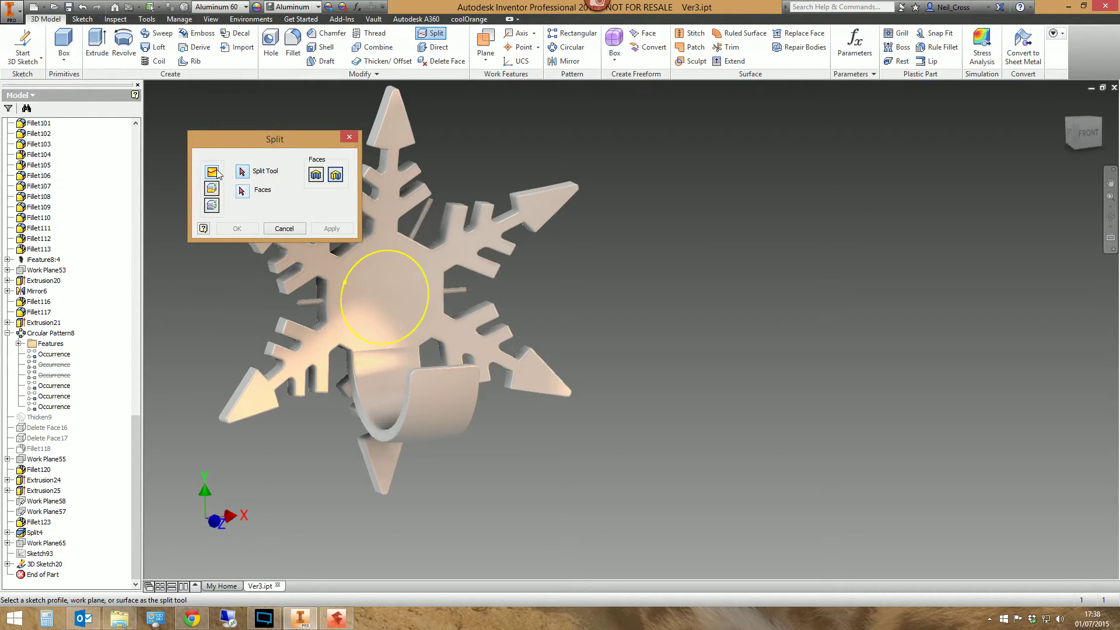
click(358, 261)
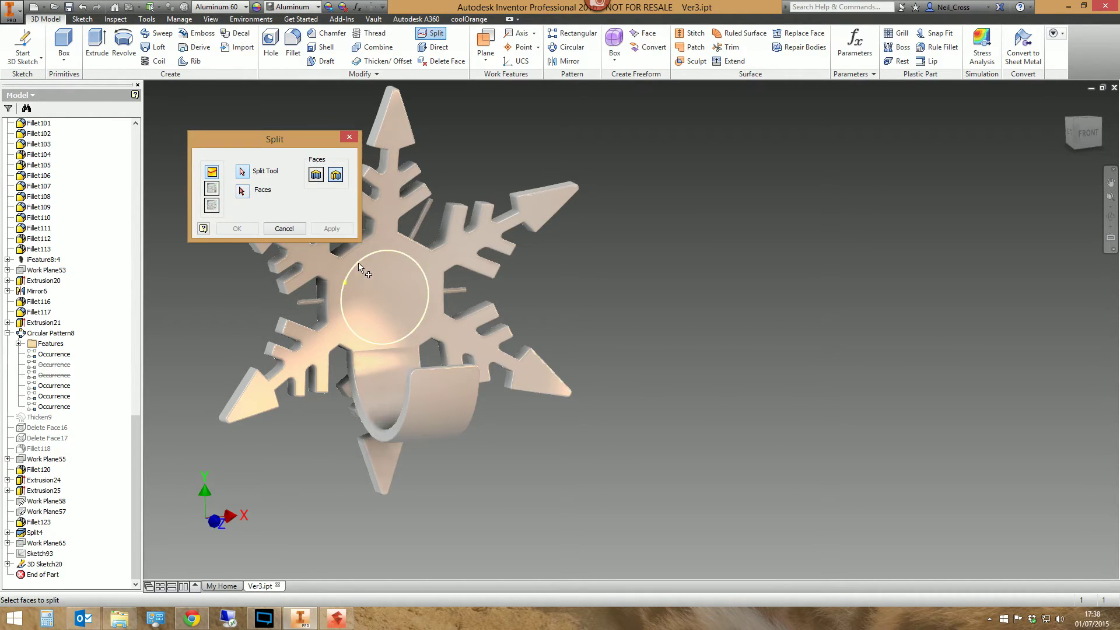
click(341, 292)
click(236, 228)
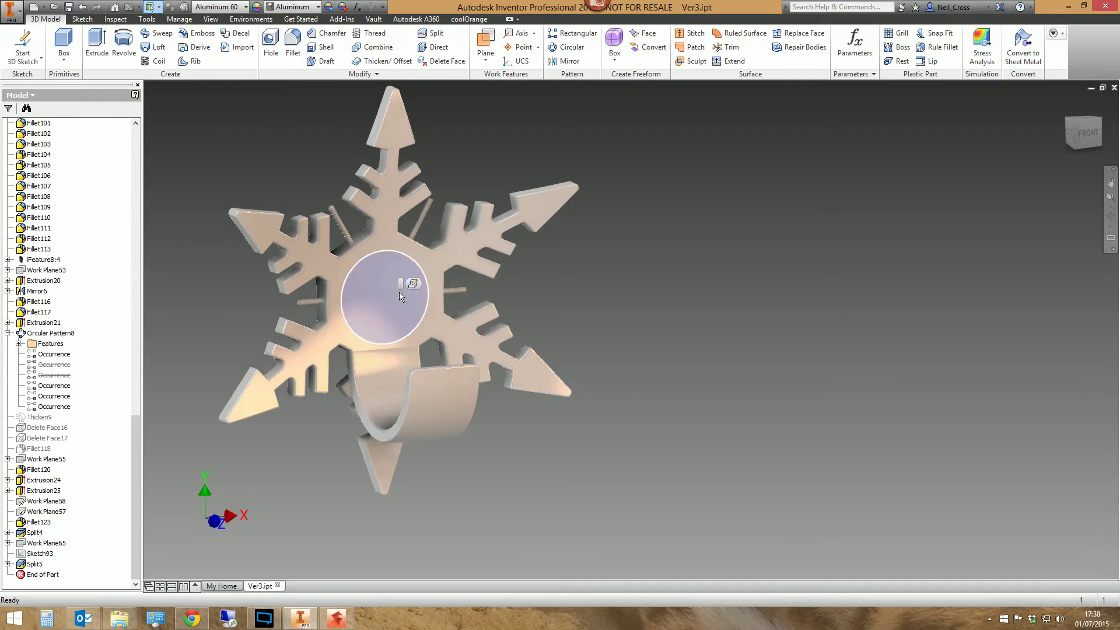
Step: Set the circular split face's appearance to Black in its Properties
right_click(375, 307)
click(357, 415)
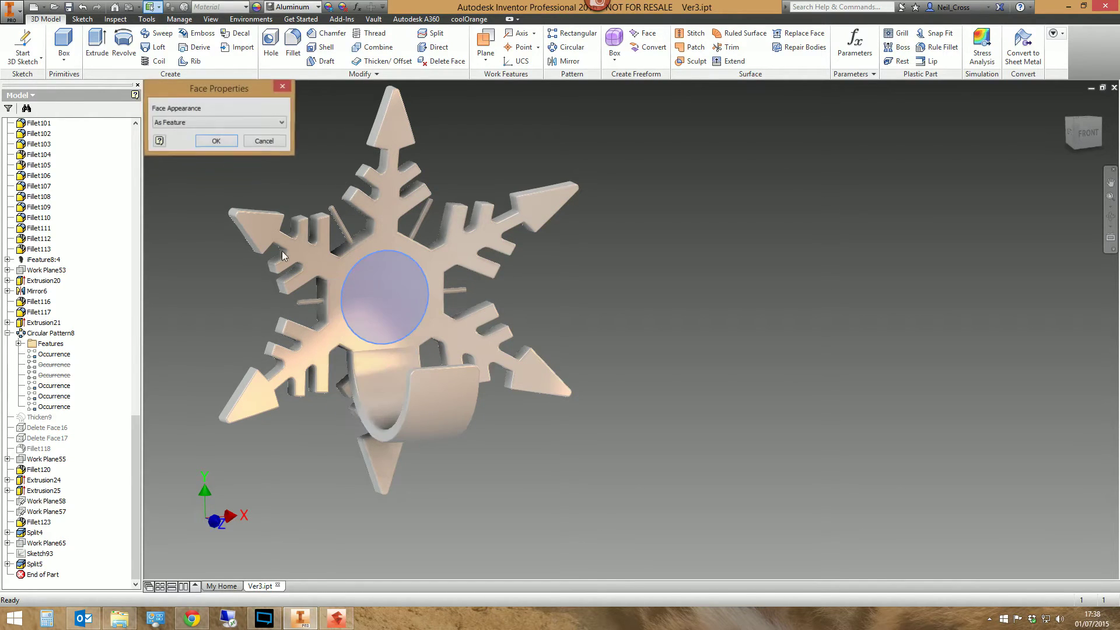
click(245, 122)
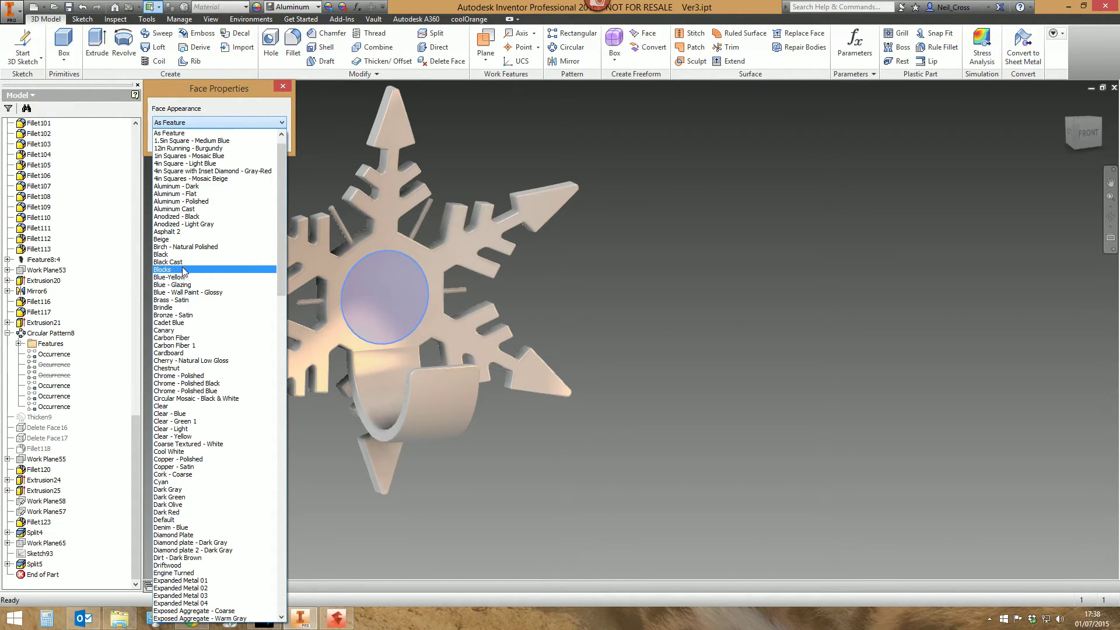
click(175, 255)
click(231, 143)
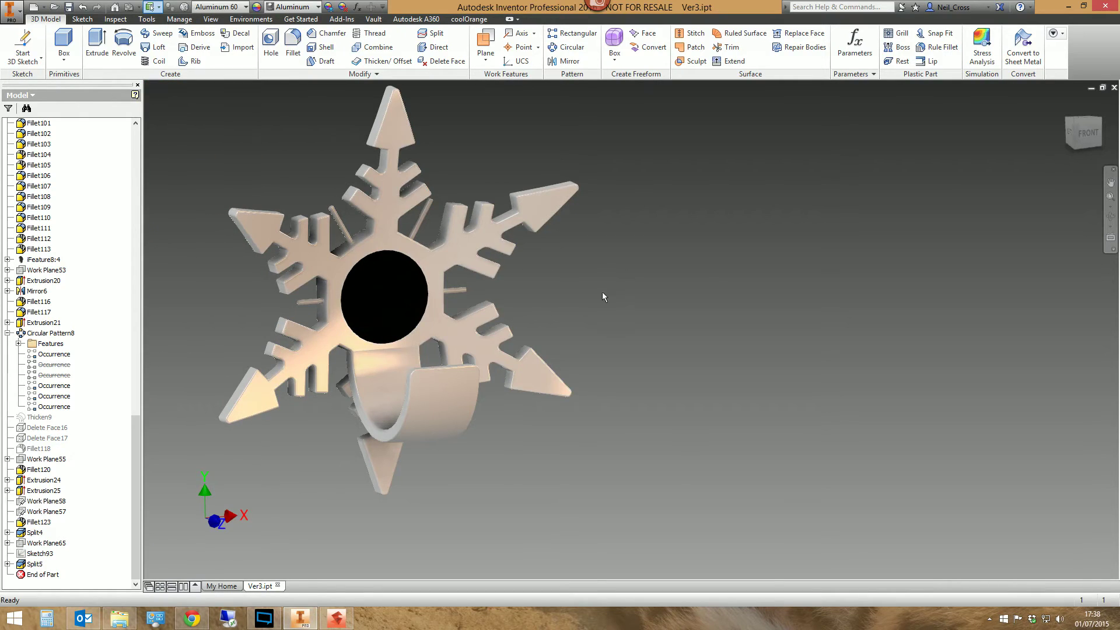
Step: Change the circular face's appearance to Brindle and orbit to inspect it
right_click(385, 282)
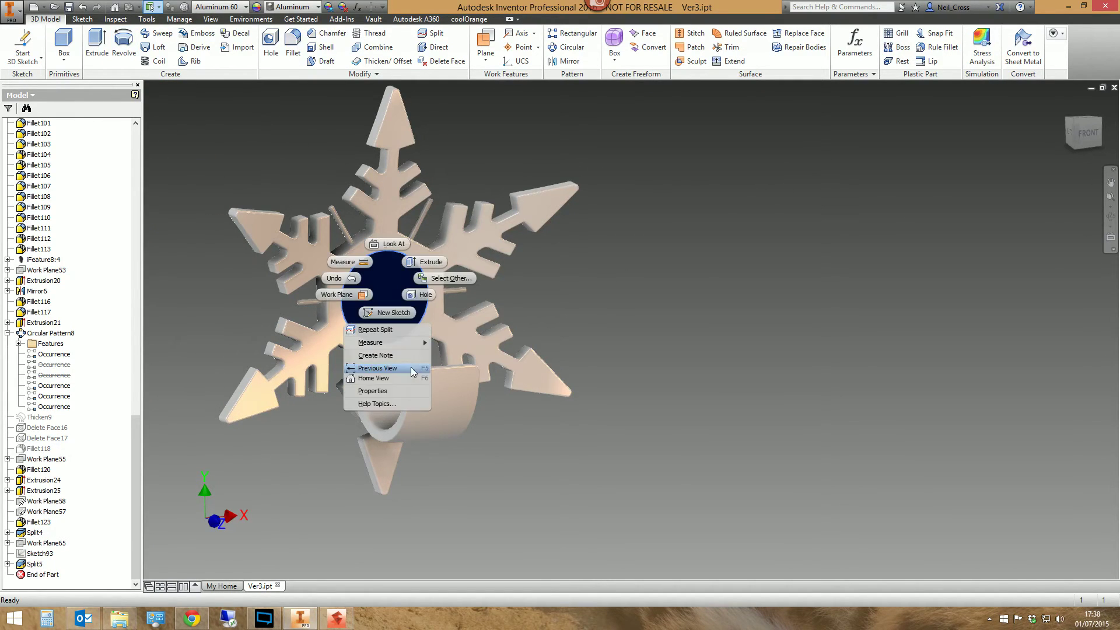
click(397, 393)
click(187, 122)
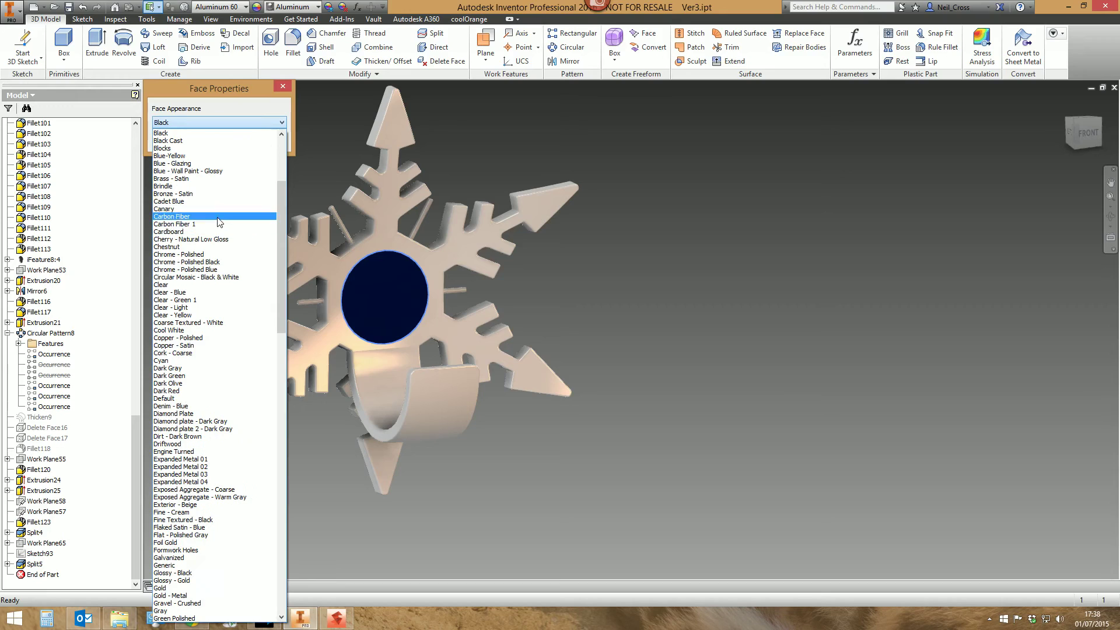
click(193, 193)
click(230, 143)
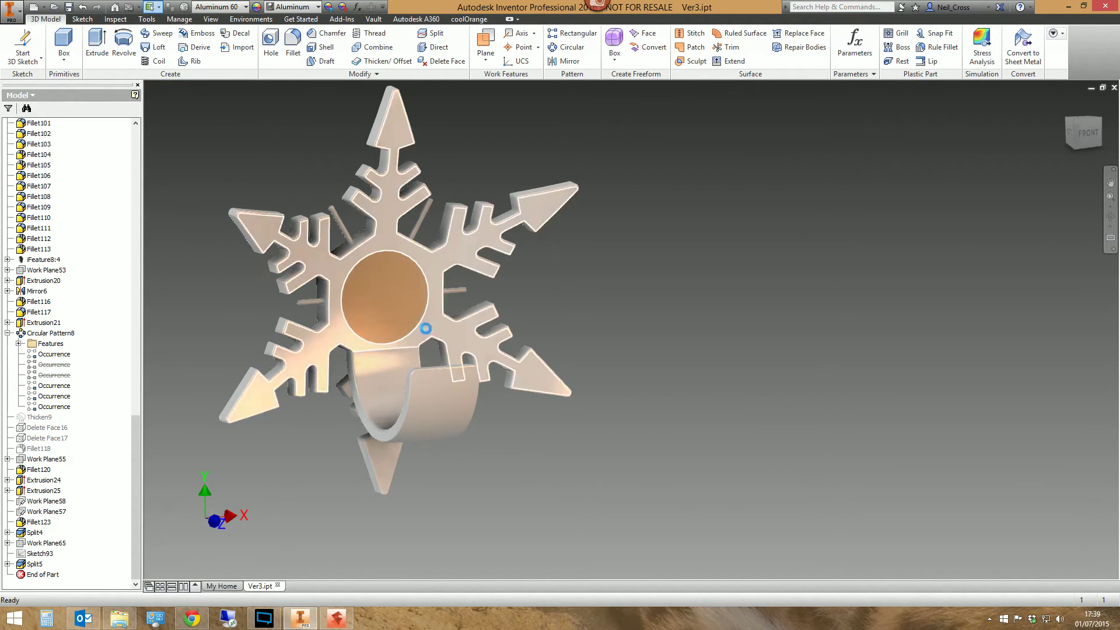
scroll(361, 279, up, 3)
scroll(404, 295, down, 4)
key(F4)
drag(525, 290, 457, 253)
key(Escape)
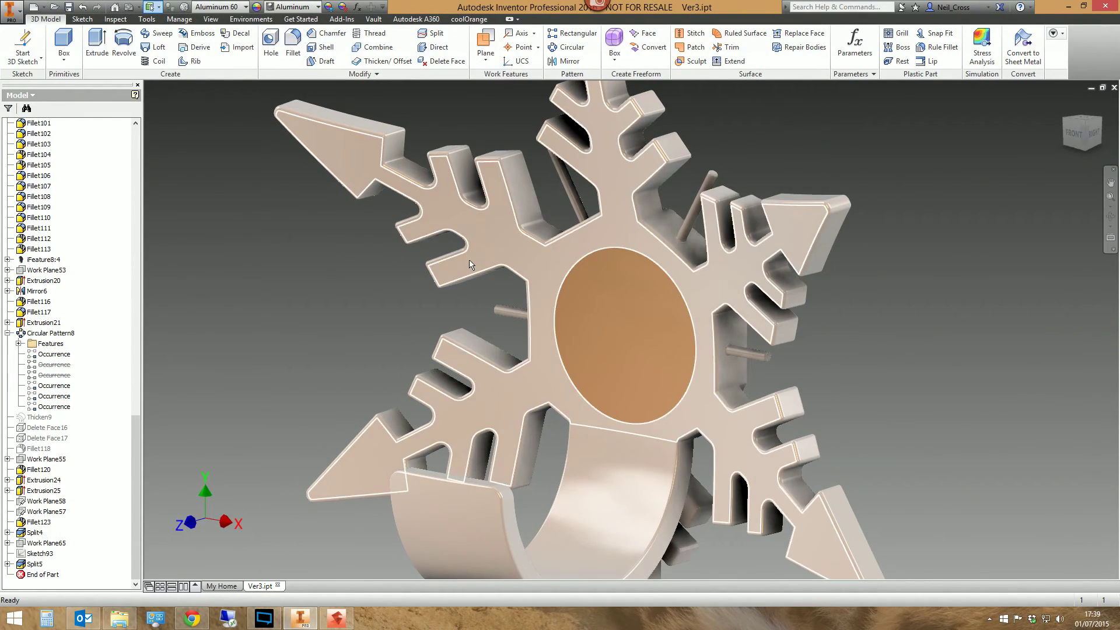